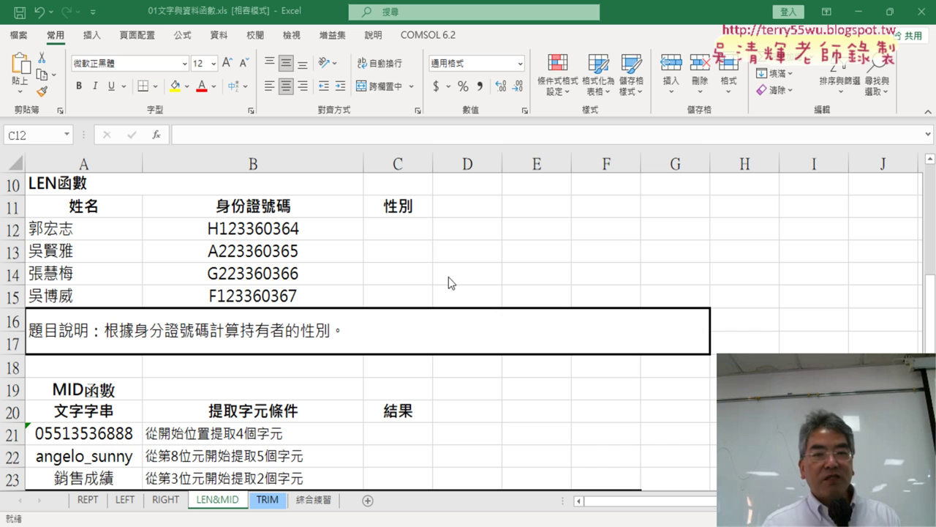
# Insert an empty MID function into C12 from the Text category through Insert Function
pyautogui.click(407, 227)
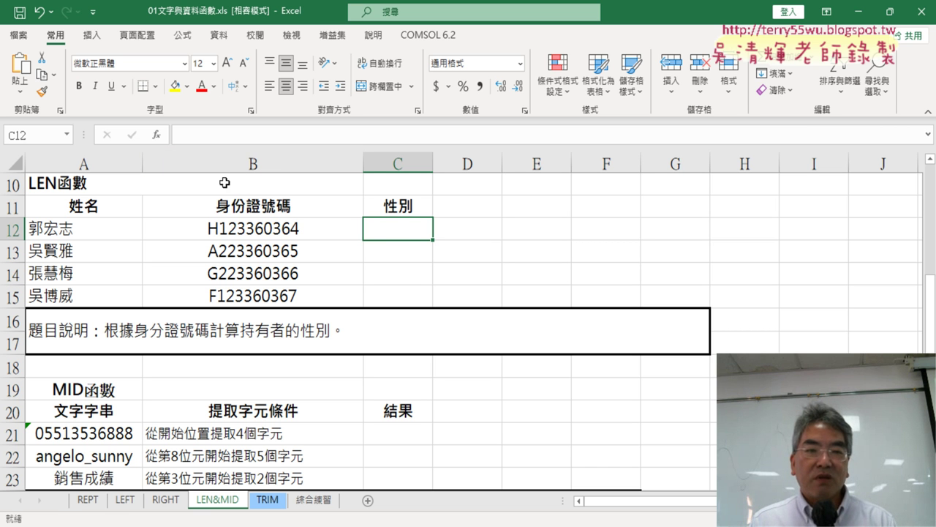
pyautogui.click(157, 136)
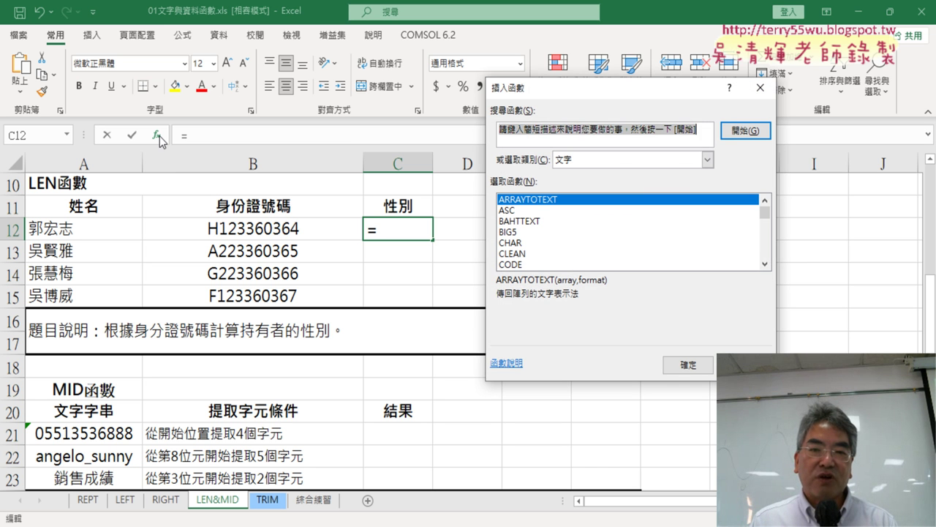
pyautogui.click(764, 264)
pyautogui.click(764, 264)
pyautogui.click(764, 264)
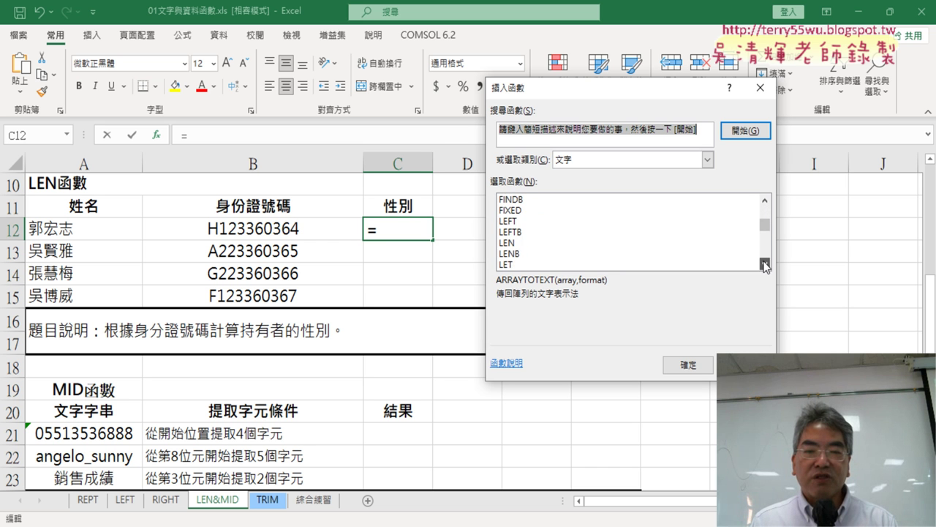
pyautogui.click(764, 264)
pyautogui.click(509, 243)
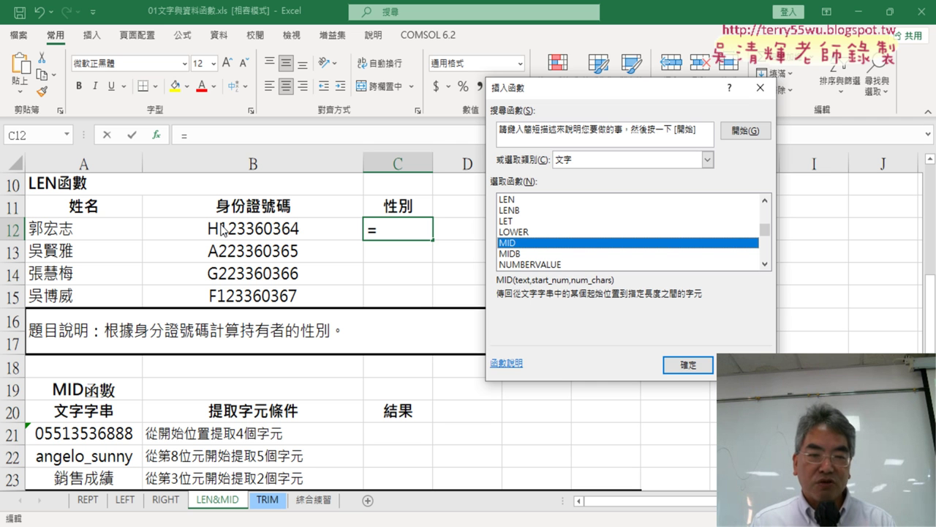
pyautogui.click(676, 366)
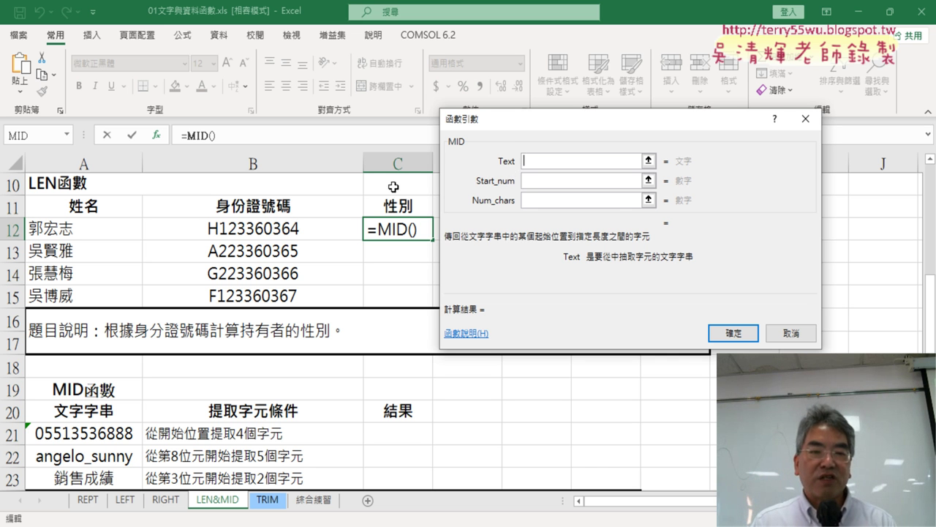
# Fill MID's arguments with text B12, start position 2 and 1 character
pyautogui.click(267, 228)
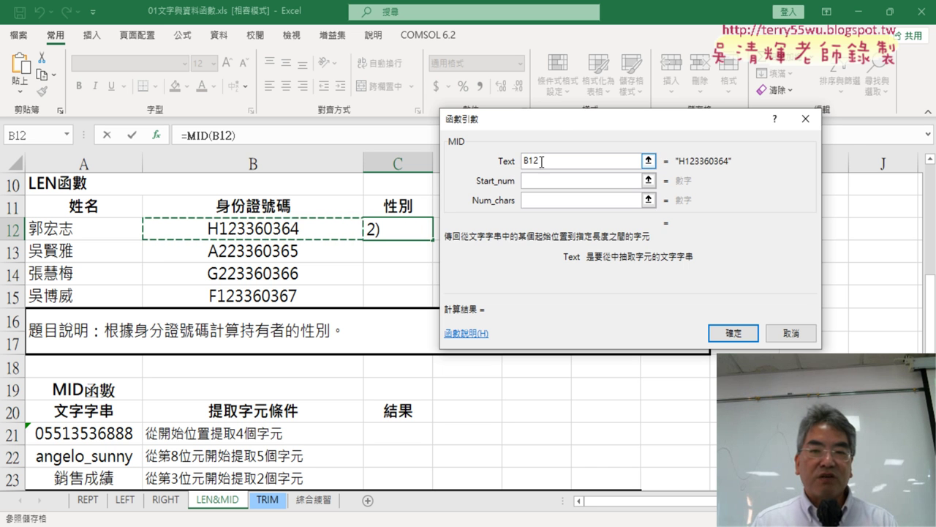
pyautogui.moveTo(563, 130); pyautogui.dragTo(593, 163)
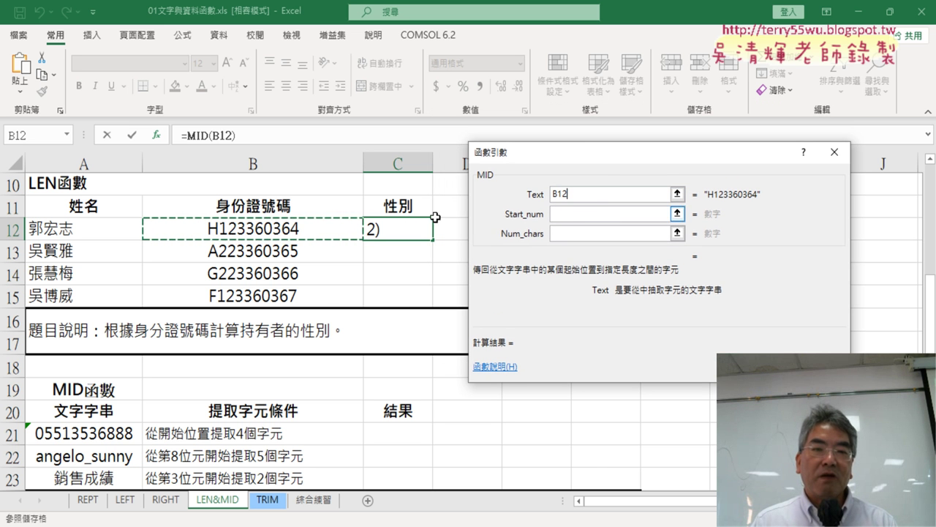
pyautogui.press('Tab')
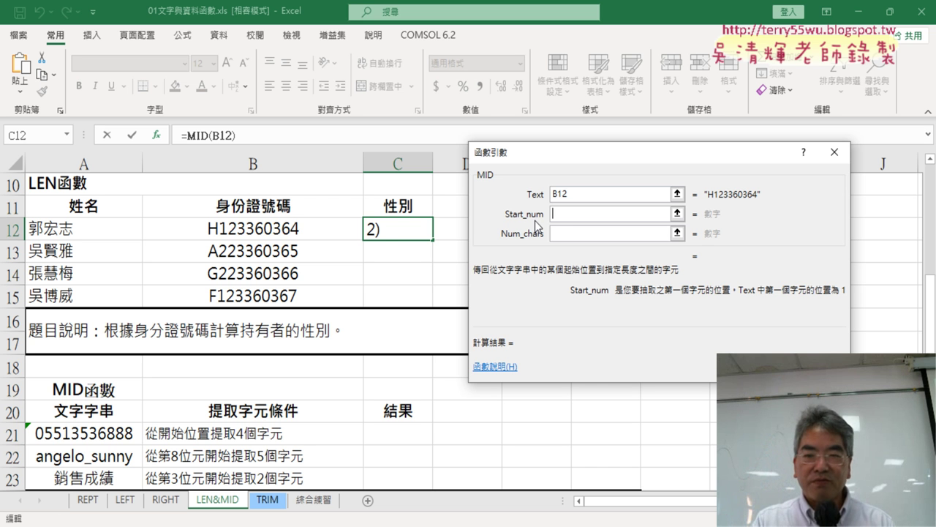
pyautogui.write('2')
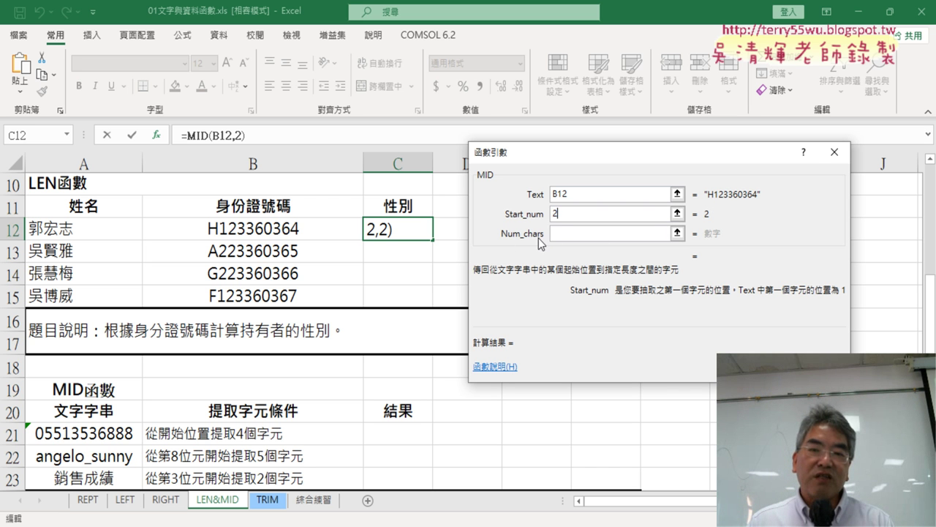
pyautogui.click(634, 235)
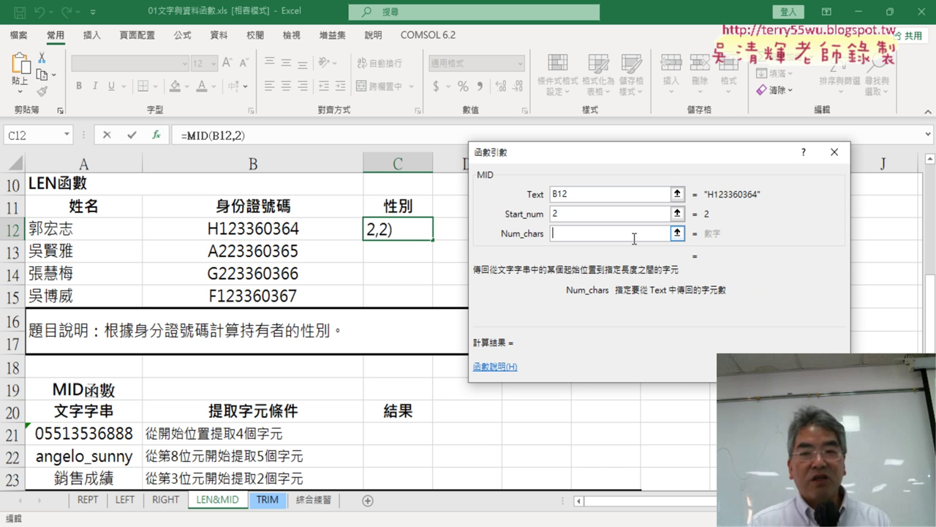
pyautogui.write('1')
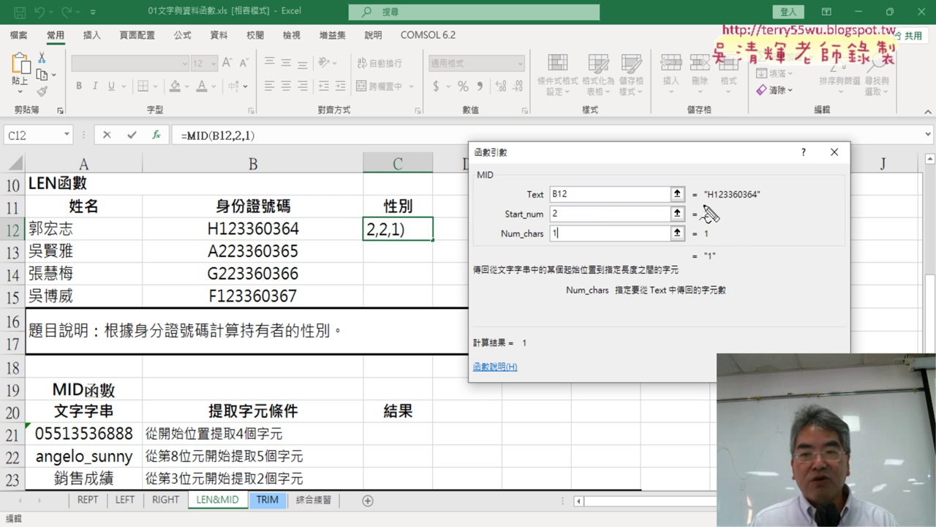
pyautogui.moveTo(705, 200); pyautogui.dragTo(755, 210)
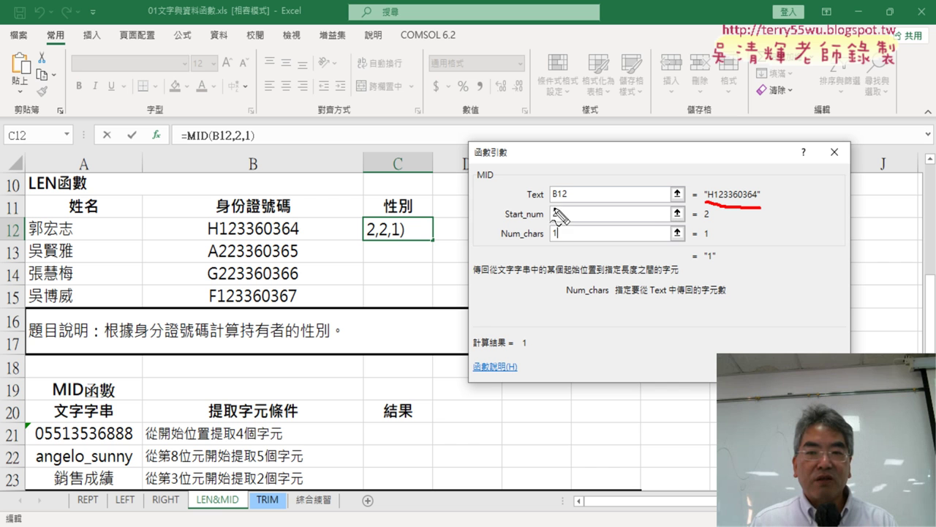
pyautogui.moveTo(561, 184); pyautogui.dragTo(554, 208)
pyautogui.moveTo(288, 243); pyautogui.dragTo(504, 199)
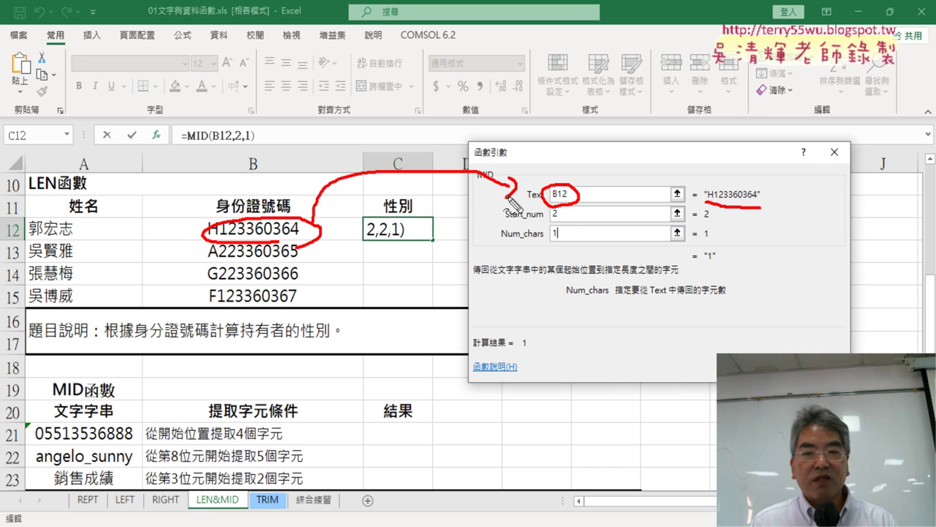
pyautogui.moveTo(590, 194)
pyautogui.mouseDown()
pyautogui.moveTo(681, 193)
pyautogui.moveTo(676, 201)
pyautogui.mouseUp()
pyautogui.moveTo(781, 193); pyautogui.dragTo(823, 182)
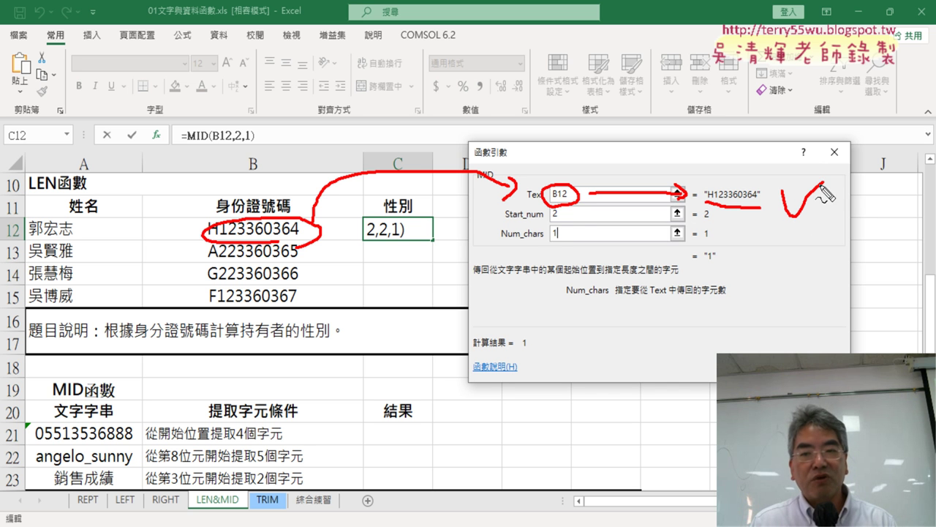
pyautogui.moveTo(545, 221)
pyautogui.mouseDown()
pyautogui.moveTo(575, 221)
pyautogui.moveTo(559, 253)
pyautogui.mouseUp()
pyautogui.click(704, 224)
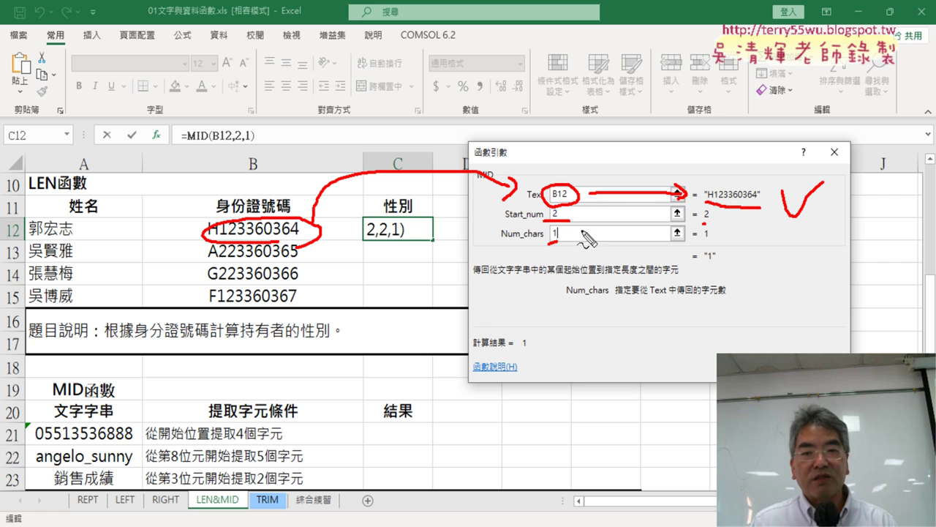
pyautogui.moveTo(703, 240); pyautogui.dragTo(712, 242)
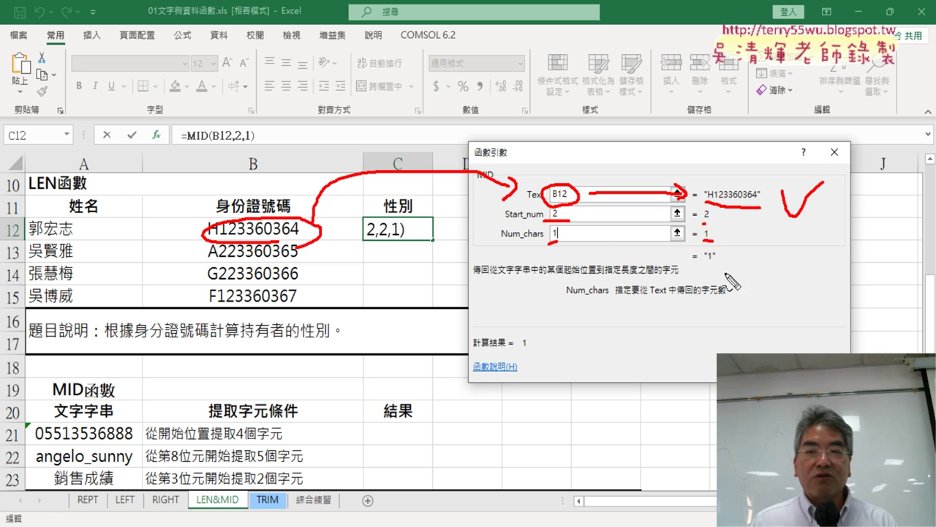
pyautogui.moveTo(712, 281)
pyautogui.mouseDown()
pyautogui.moveTo(691, 265)
pyautogui.moveTo(699, 243)
pyautogui.moveTo(719, 271)
pyautogui.mouseUp()
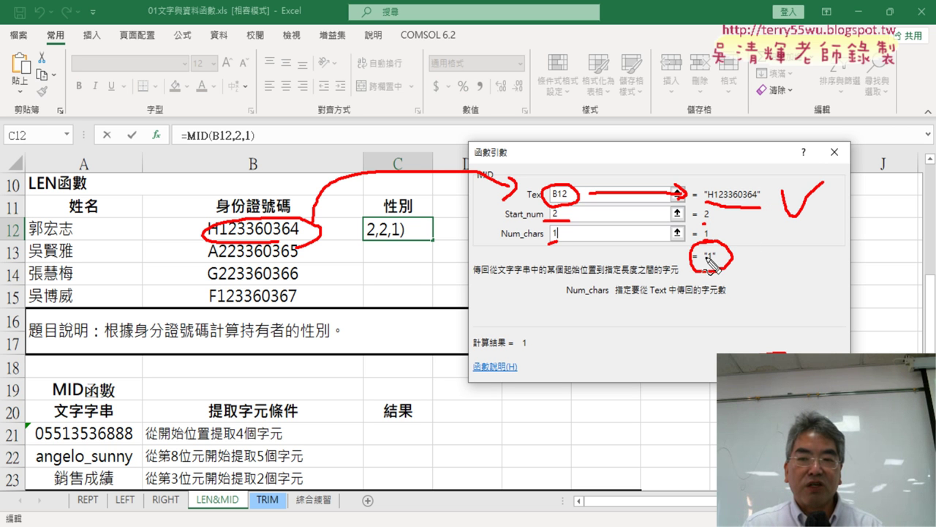
pyautogui.moveTo(699, 248); pyautogui.dragTo(716, 265)
pyautogui.moveTo(514, 60); pyautogui.dragTo(522, 76)
pyautogui.moveTo(550, 67); pyautogui.dragTo(557, 143)
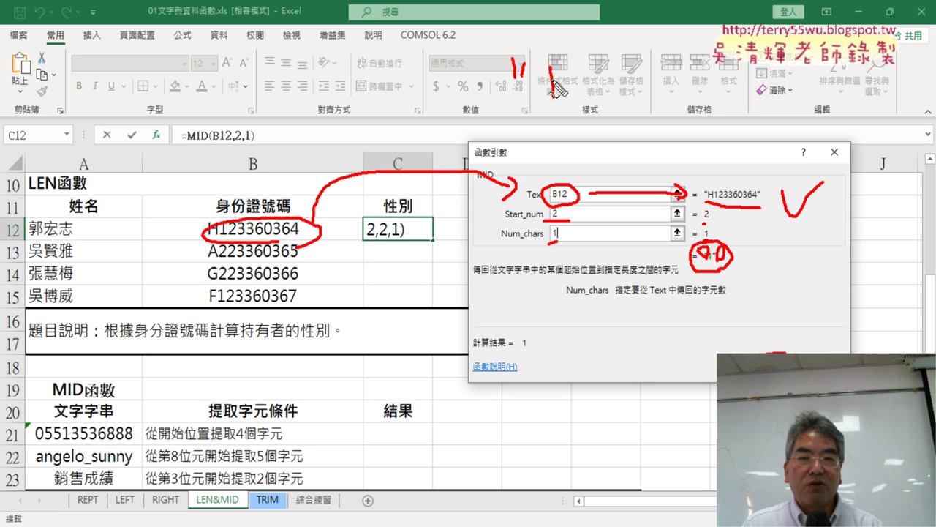
pyautogui.moveTo(582, 58); pyautogui.dragTo(589, 77)
pyautogui.moveTo(547, 167); pyautogui.dragTo(552, 159)
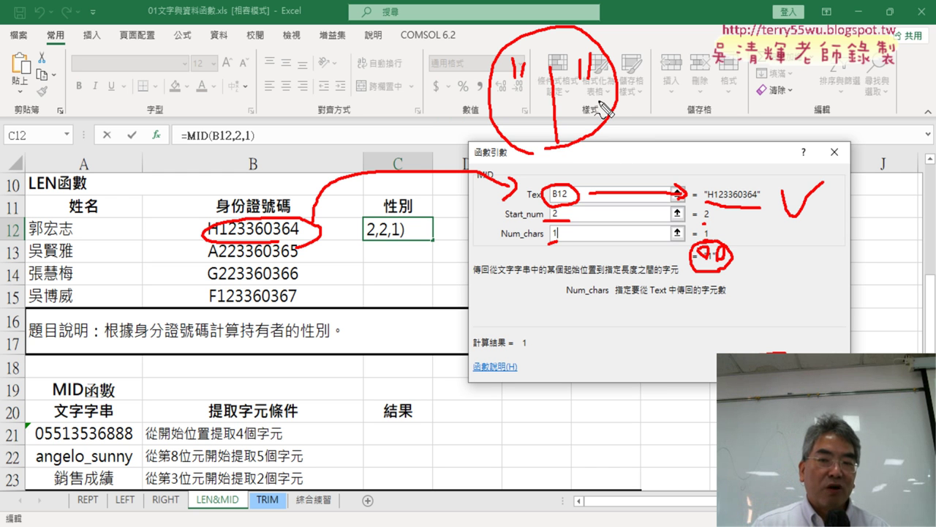
pyautogui.moveTo(635, 93); pyautogui.dragTo(710, 92)
pyautogui.moveTo(636, 111); pyautogui.dragTo(731, 110)
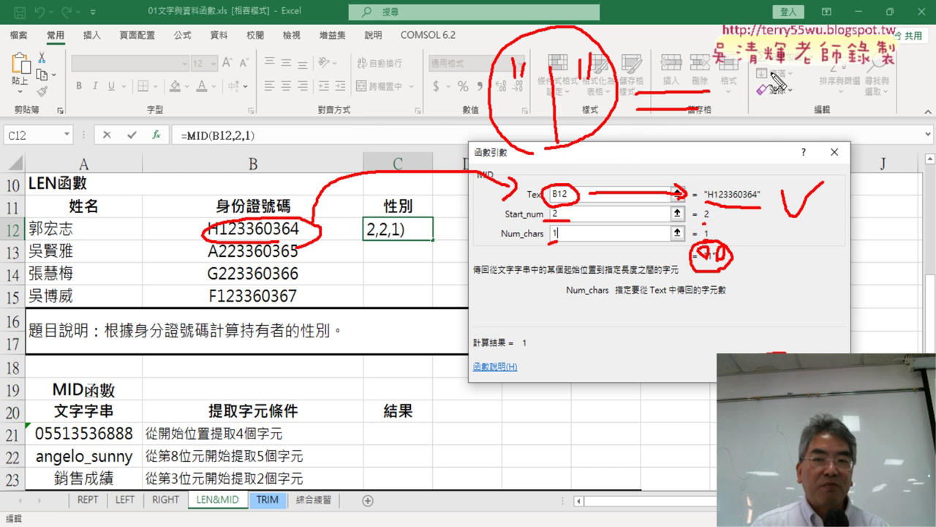
pyautogui.moveTo(772, 57); pyautogui.dragTo(773, 139)
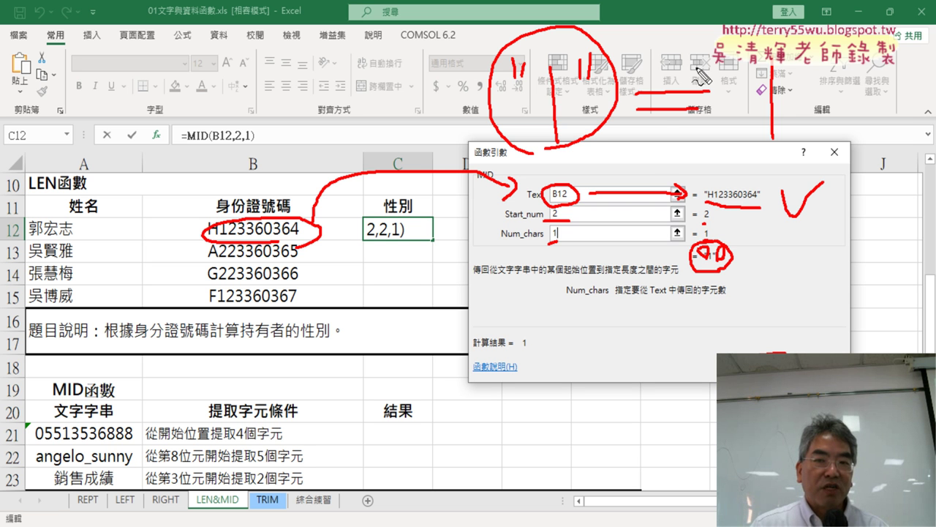
pyautogui.moveTo(704, 69); pyautogui.dragTo(663, 147)
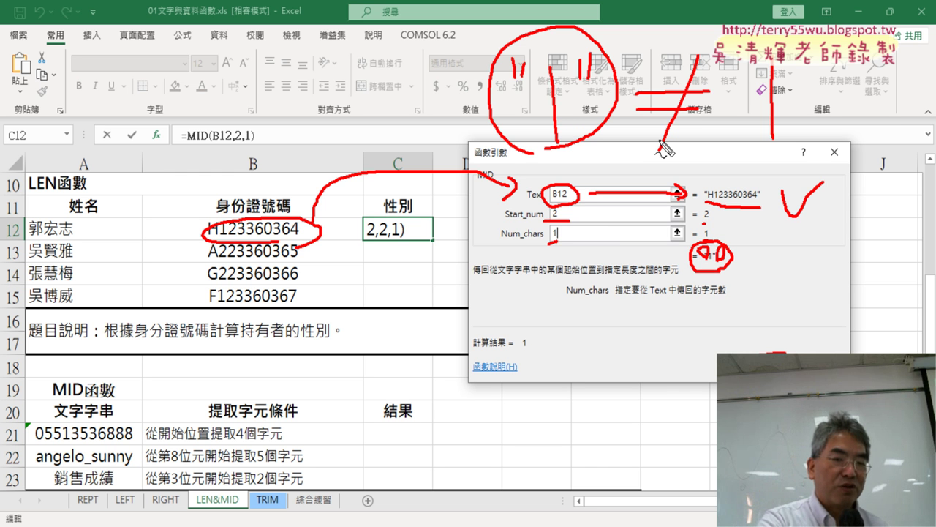
# Commit =MID(B12,2,1), fill it down to C15, then select its MID text in C12
pyautogui.press('Escape')
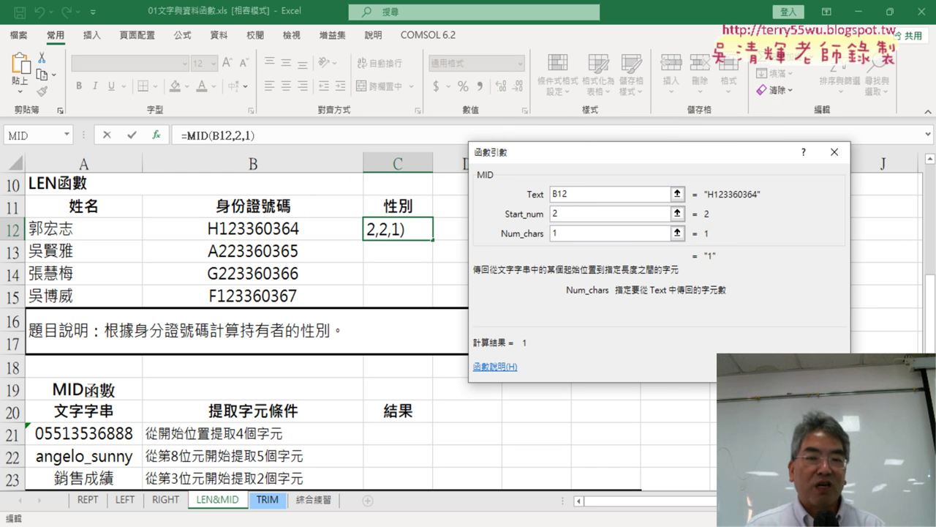
pyautogui.press('Return')
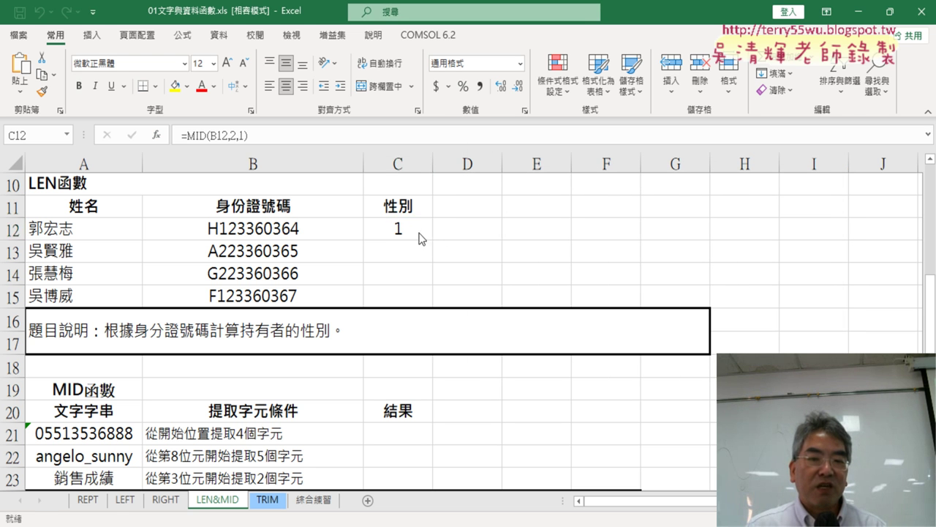
pyautogui.click(421, 238)
pyautogui.moveTo(432, 239); pyautogui.dragTo(432, 303)
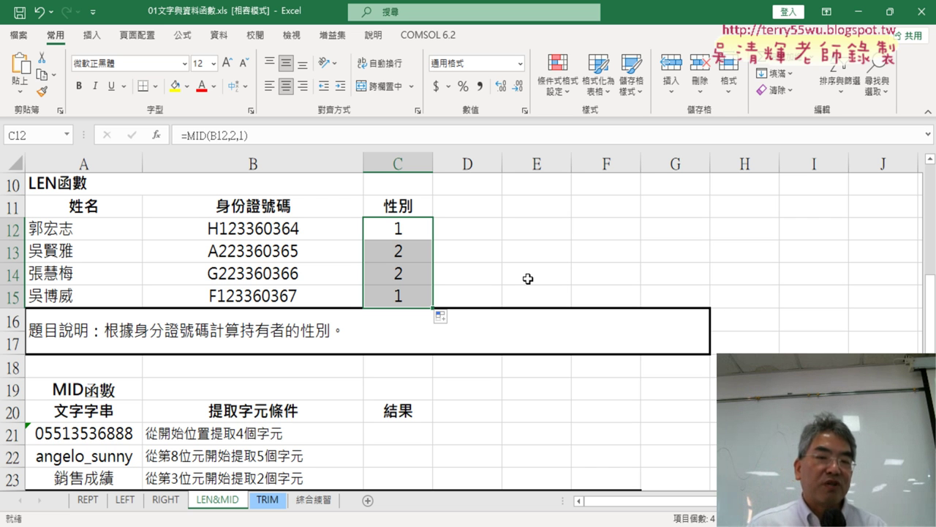
pyautogui.click(416, 229)
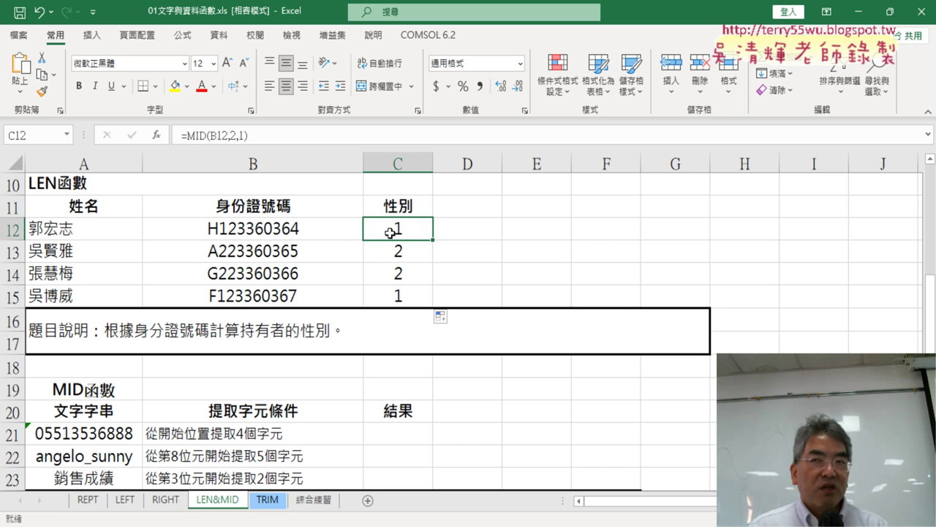
pyautogui.moveTo(186, 135); pyautogui.dragTo(249, 134)
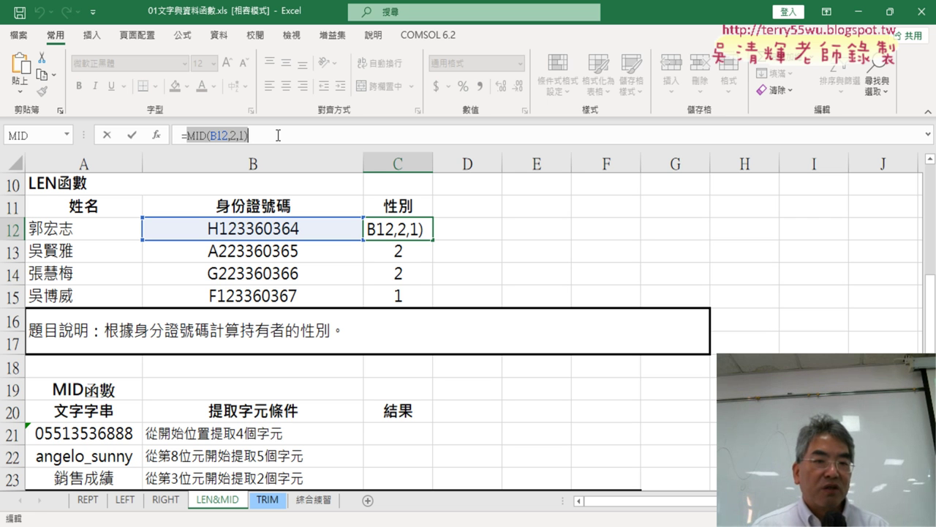
# Cut MID(B12,2,1) out of C12's formula and insert an empty Logical IF function
pyautogui.rightClick(218, 135)
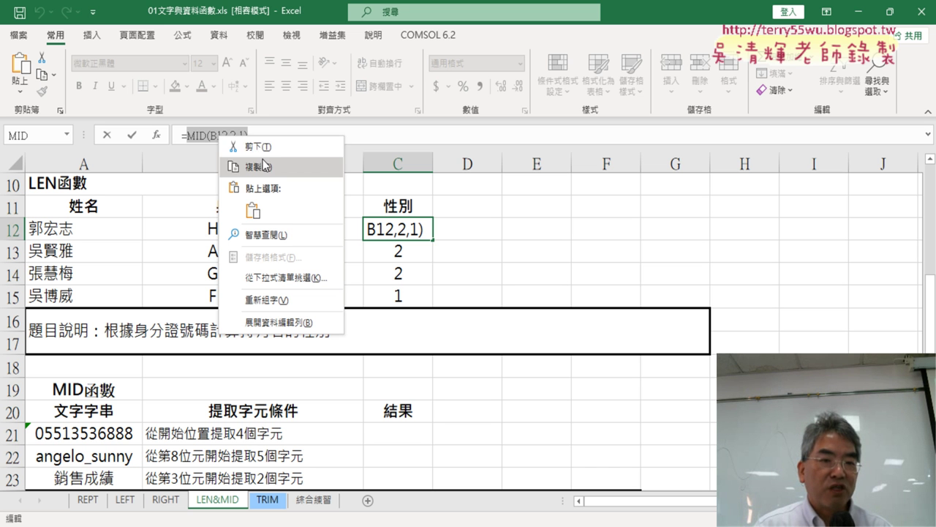
pyautogui.click(280, 147)
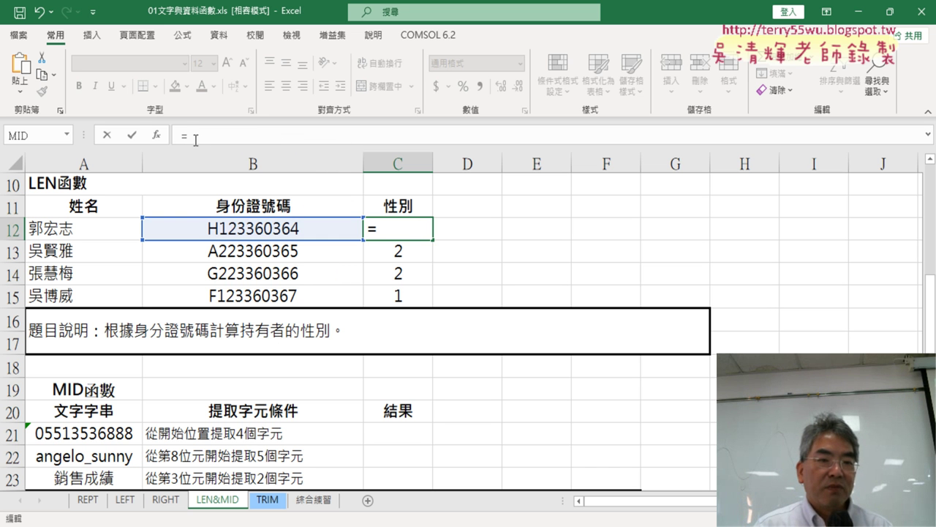
pyautogui.click(158, 136)
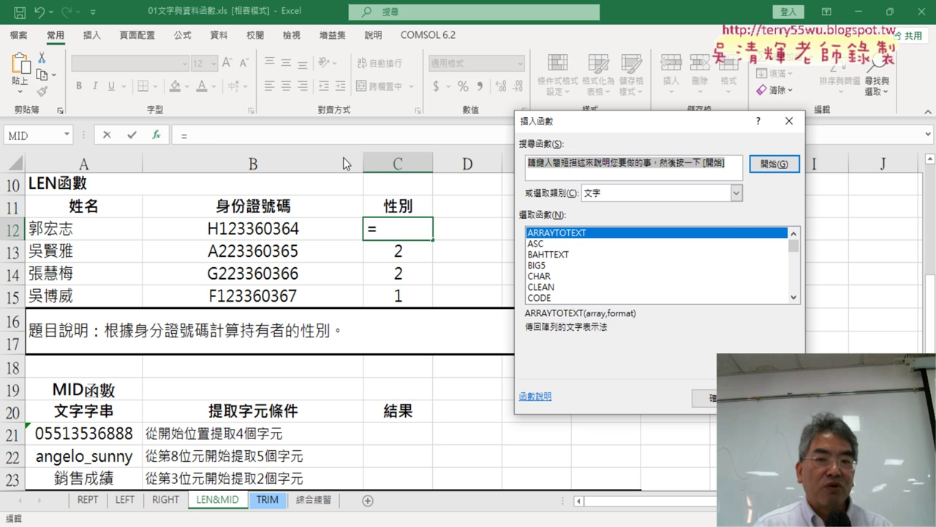
pyautogui.click(736, 193)
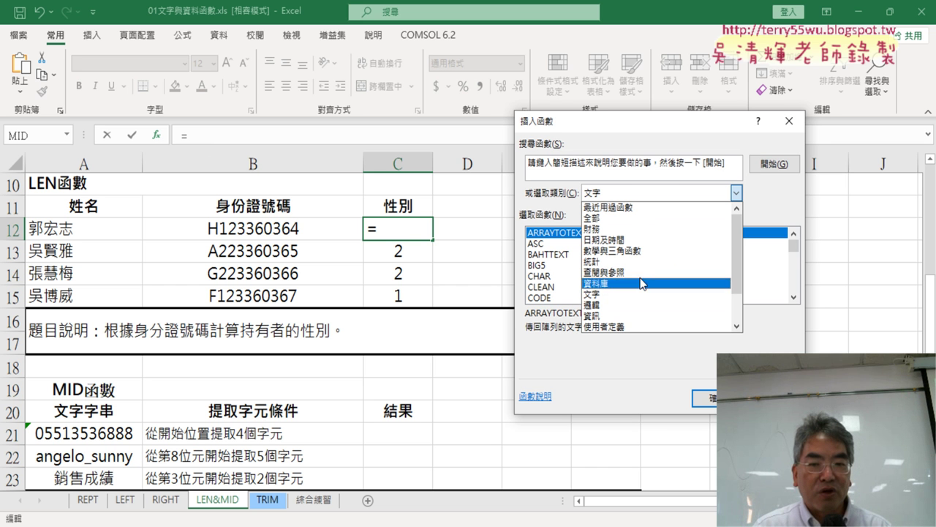
pyautogui.click(591, 304)
pyautogui.click(533, 255)
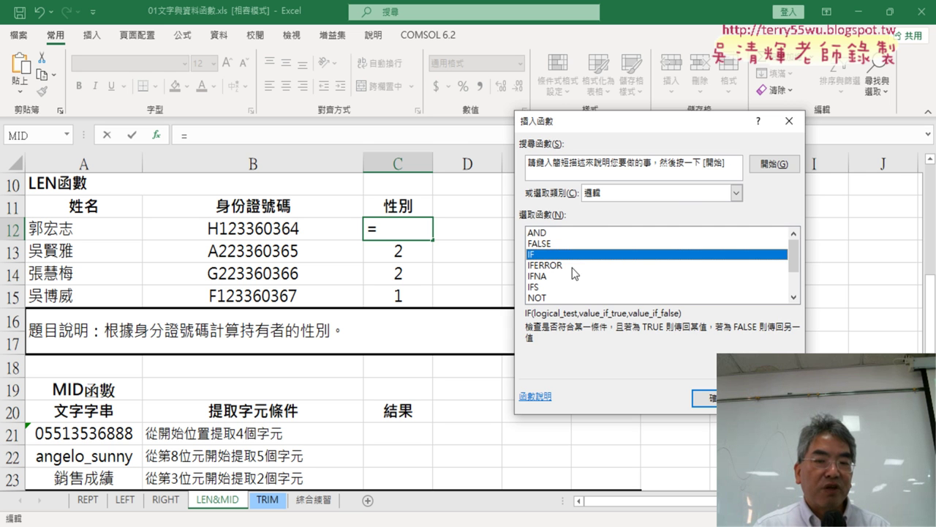
pyautogui.click(715, 393)
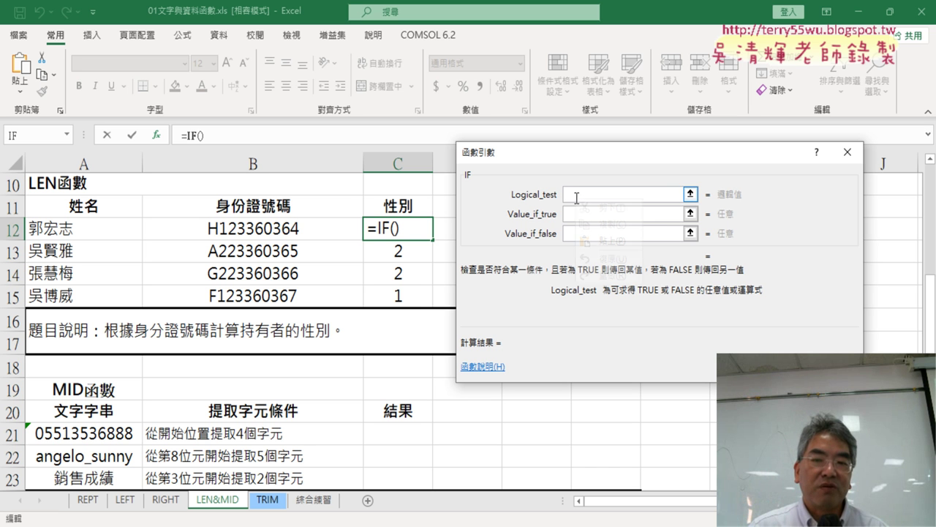
# Paste MID(B12,2,1) into the IF logical test followed by =1
pyautogui.rightClick(574, 196)
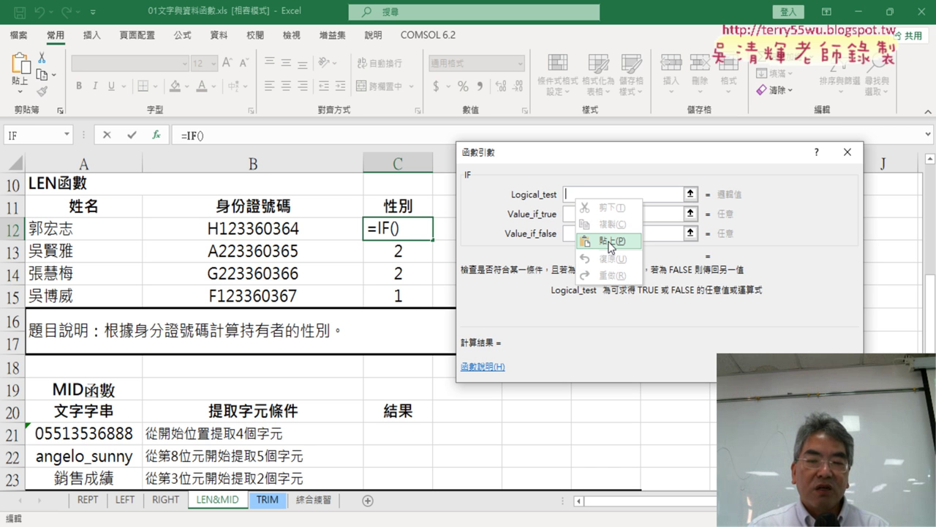
pyautogui.click(610, 243)
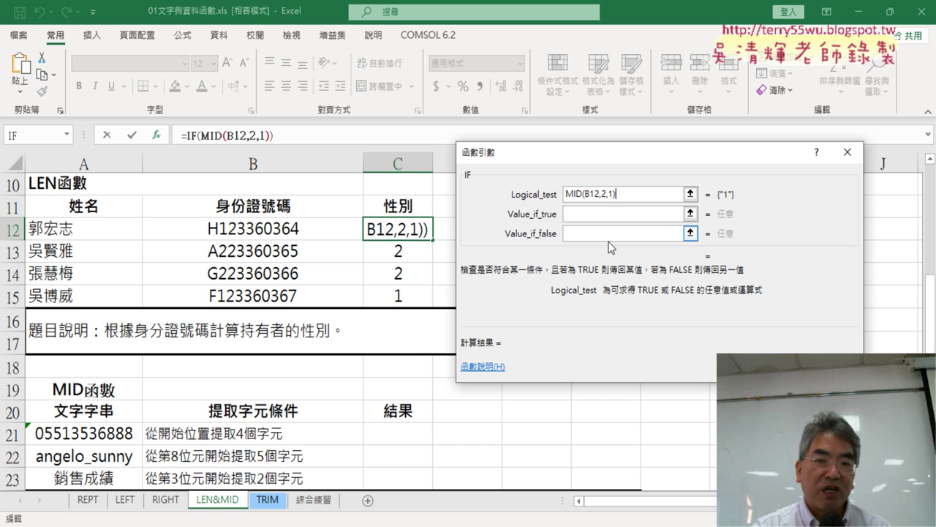
pyautogui.write('=')
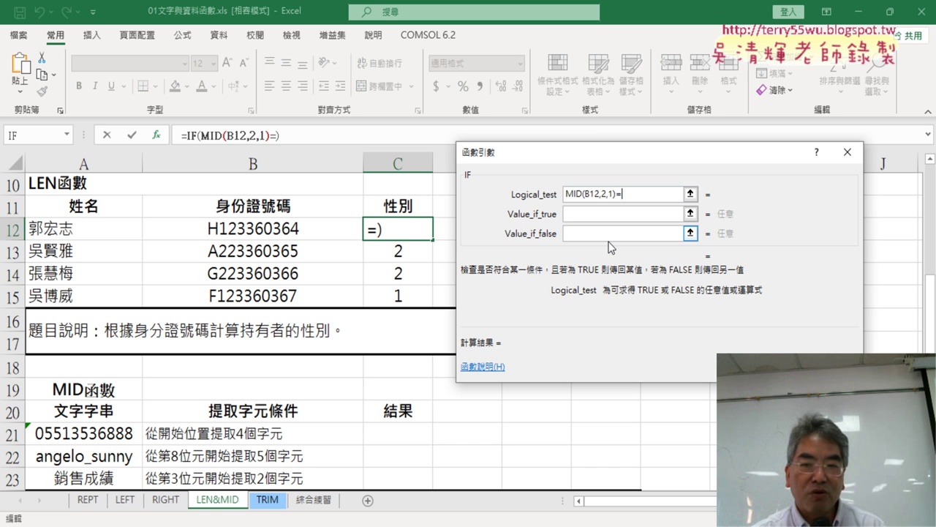
pyautogui.write('1')
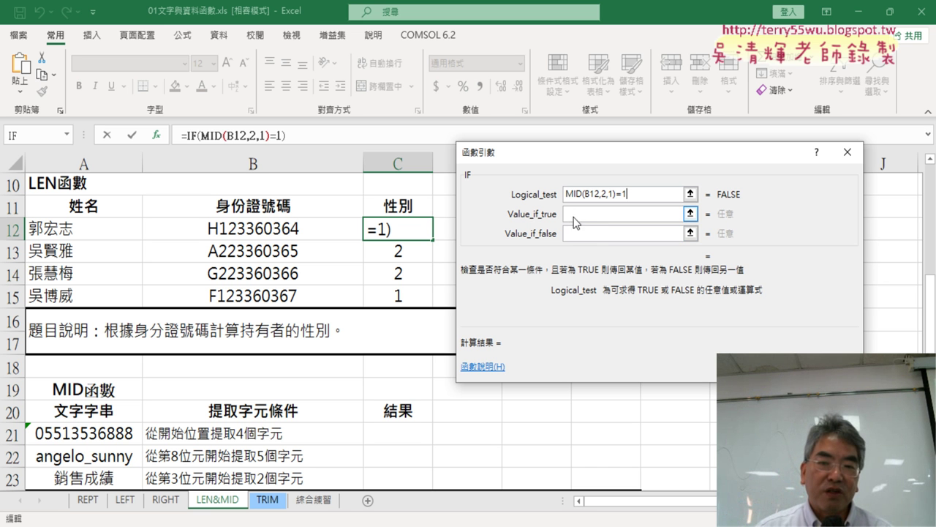
# Enter 男 as the IF value if true
pyautogui.press('Tab')
pyautogui.write('n')
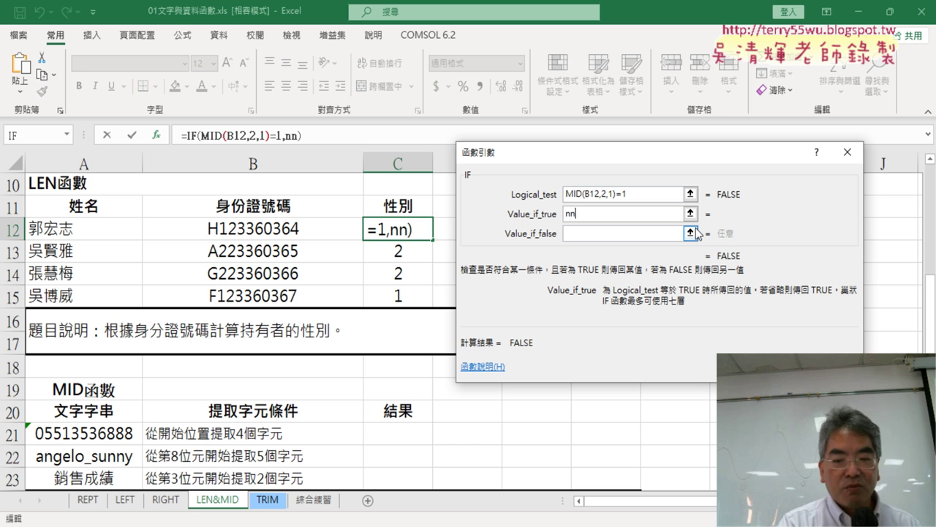
pyautogui.press('BackSpace')
pyautogui.write('ㄋ')
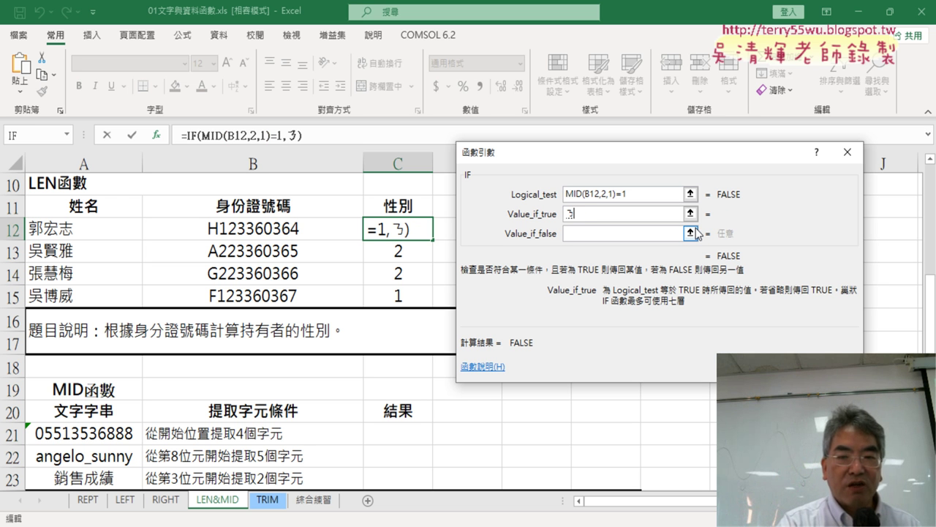
pyautogui.write('ㄢˊ')
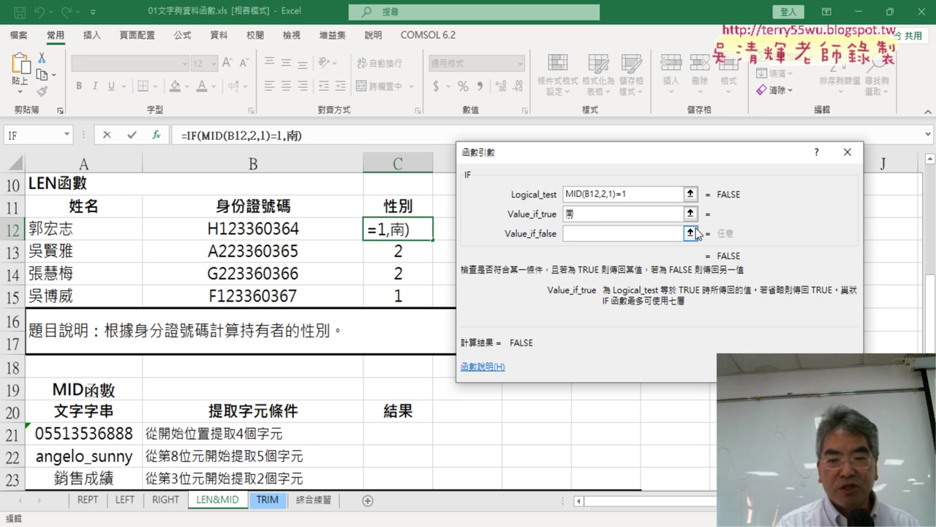
pyautogui.press('Down')
pyautogui.press('Down')
pyautogui.press('Down')
pyautogui.press('Return')
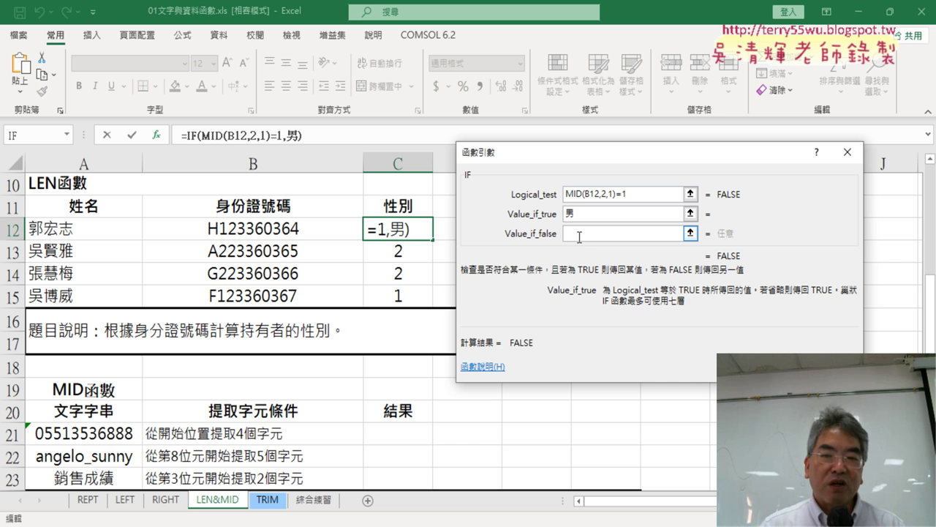
# Enter 女 as the value if false and commit the IF formula in C12
pyautogui.click(580, 235)
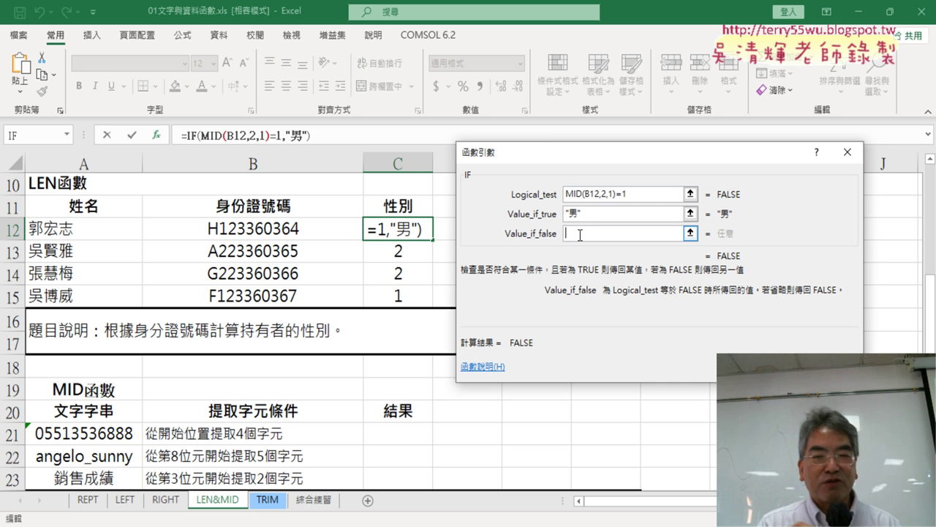
pyautogui.write('ㄋㄩ')
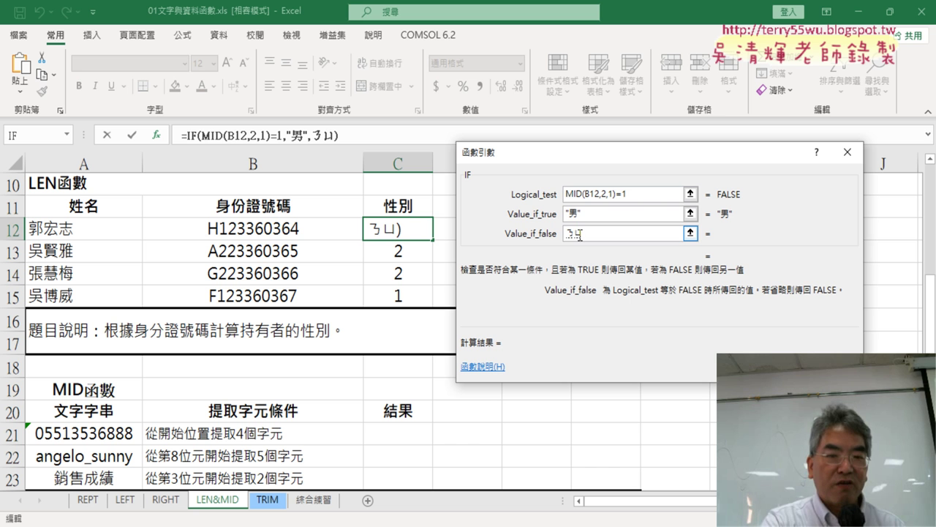
pyautogui.write('3')
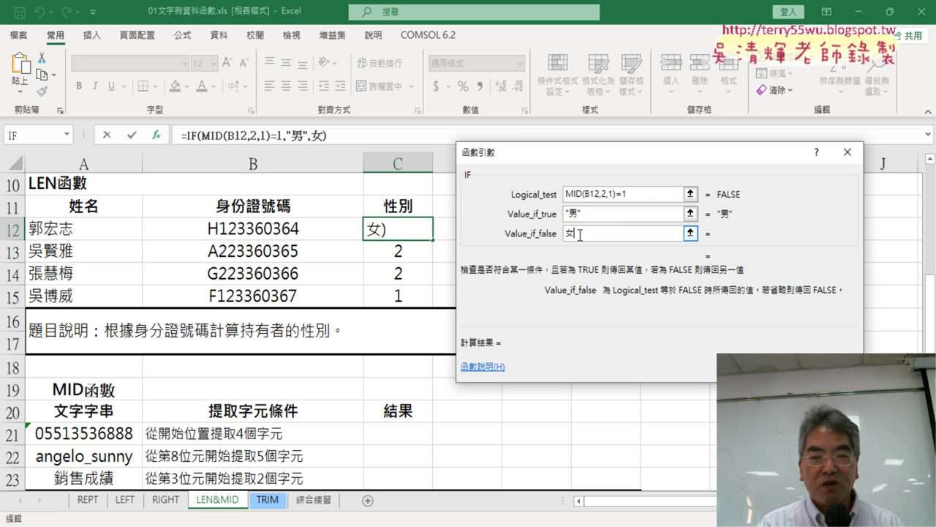
pyautogui.press('Return')
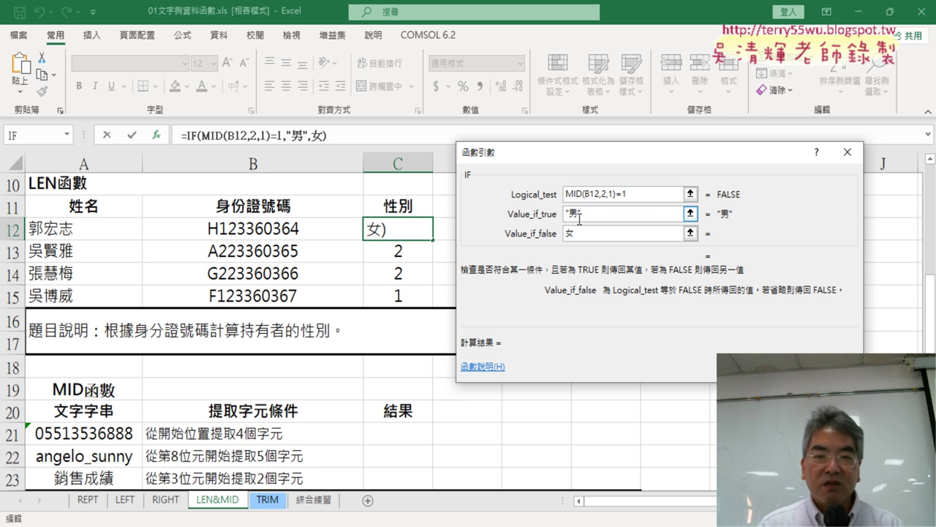
pyautogui.click(600, 234)
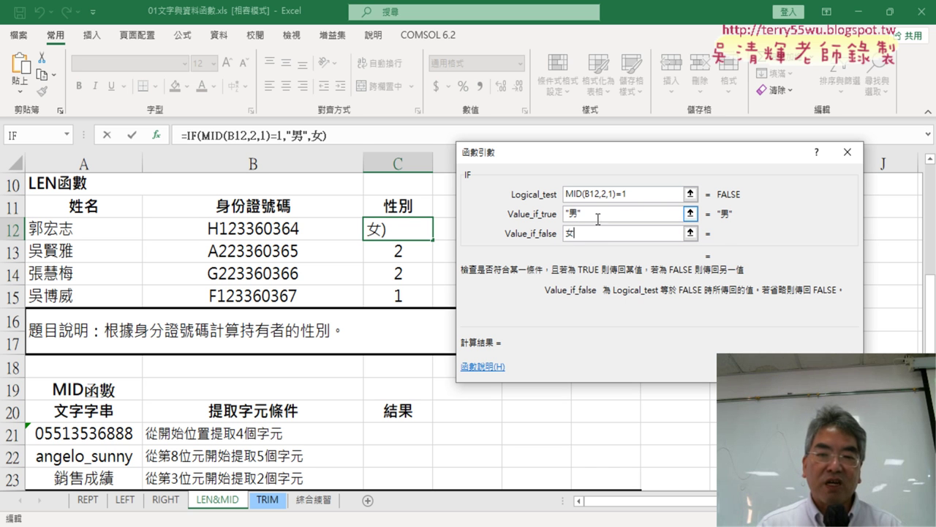
pyautogui.click(598, 218)
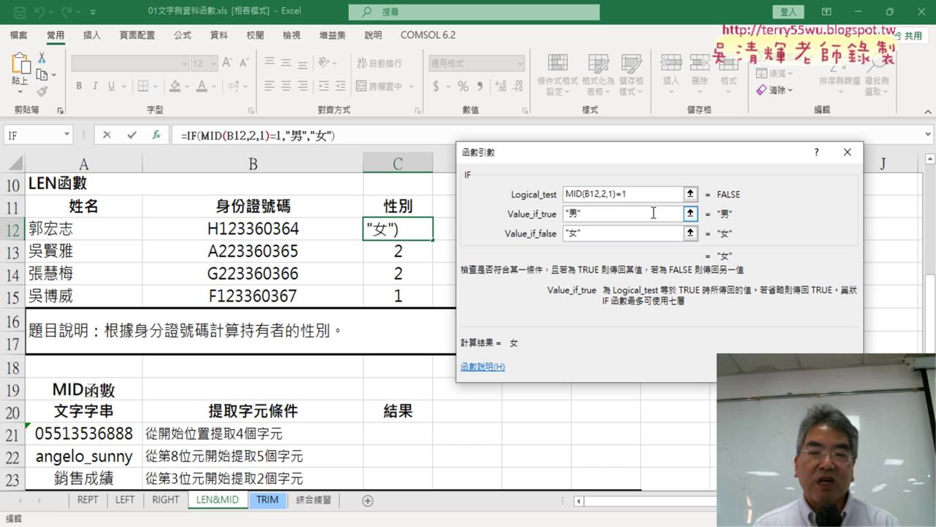
pyautogui.click(632, 194)
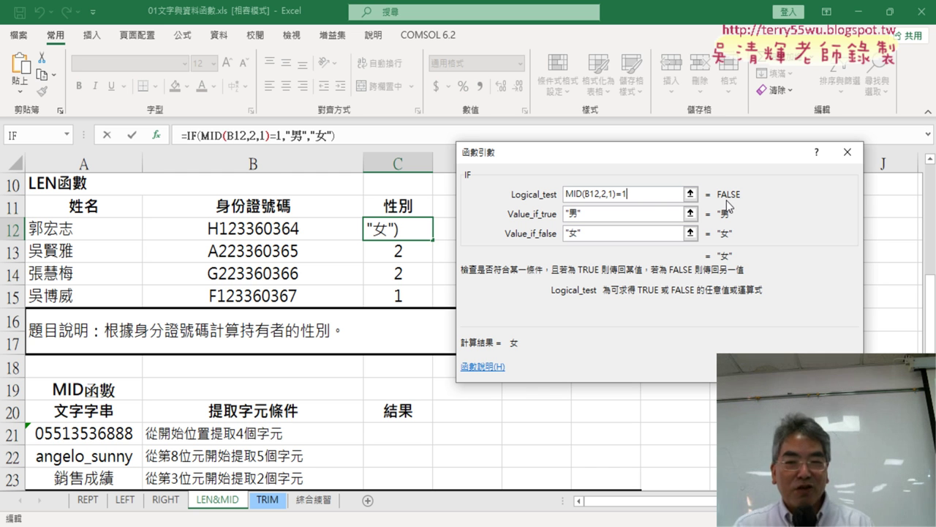
pyautogui.press('Return')
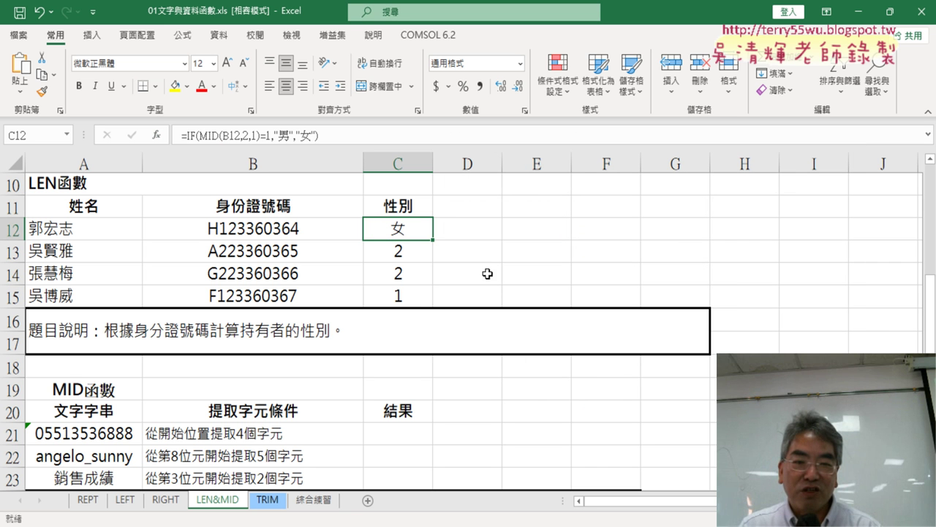
# Fill C12's IF formula down to C15 and reopen C12's formula for editing
pyautogui.moveTo(433, 240); pyautogui.dragTo(436, 295)
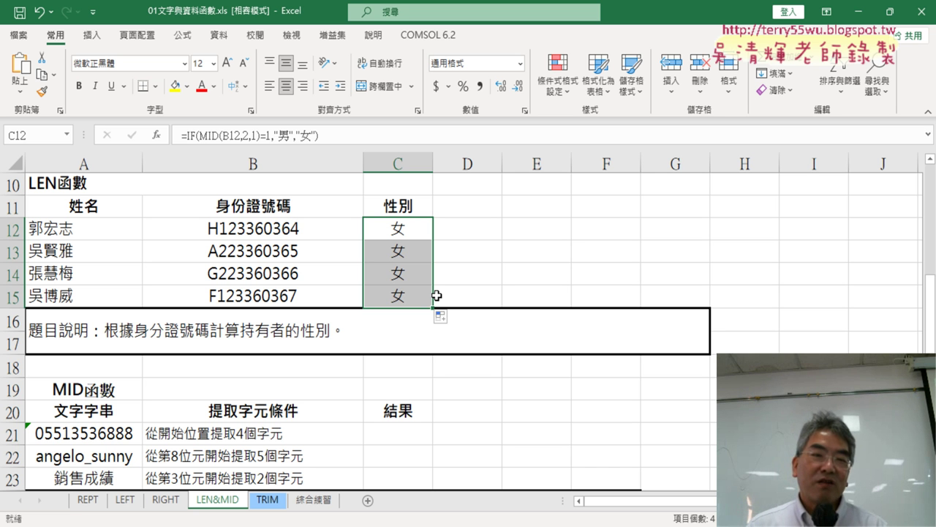
pyautogui.click(400, 230)
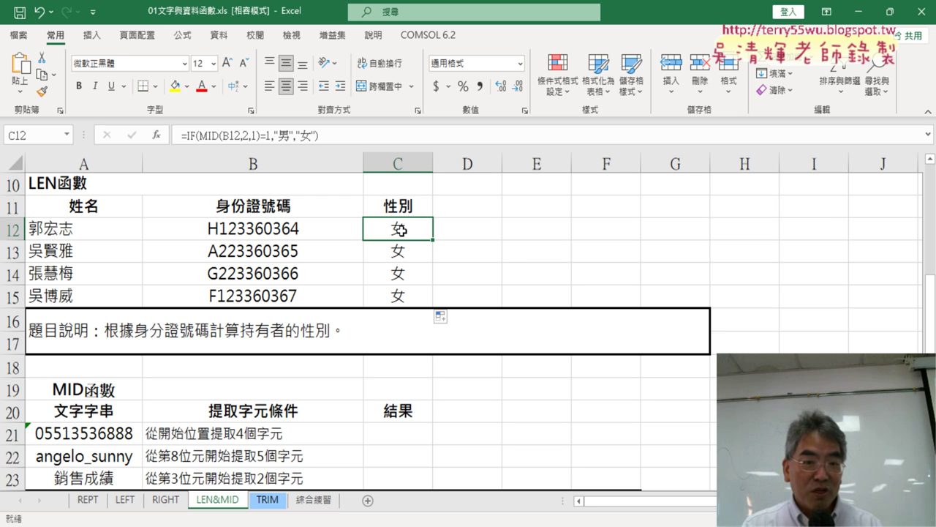
pyautogui.click(186, 137)
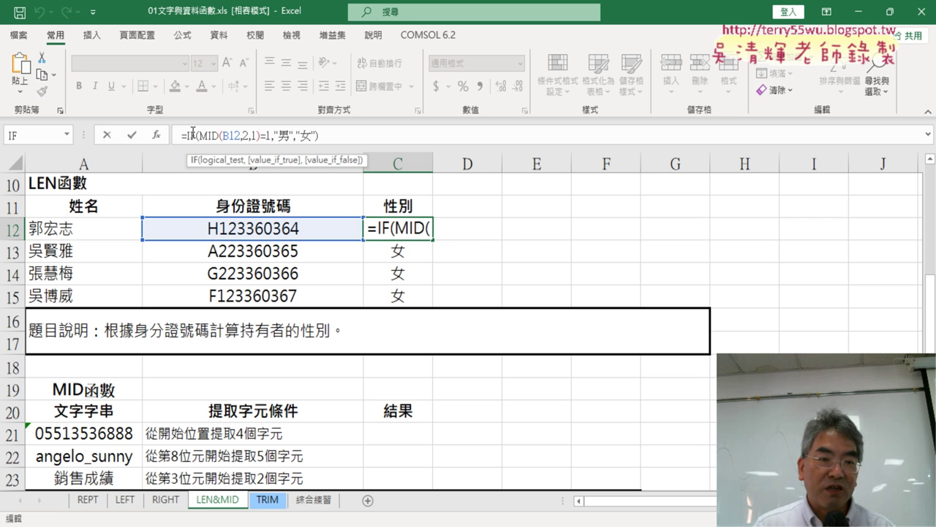
# Reopen C12's IF arguments and select the trailing 1 in the logical test
pyautogui.click(156, 136)
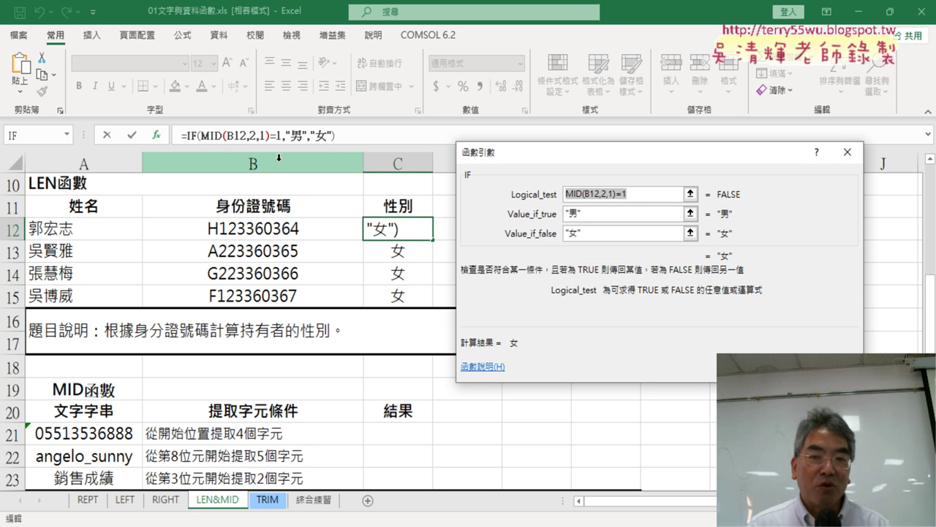
pyautogui.click(775, 366)
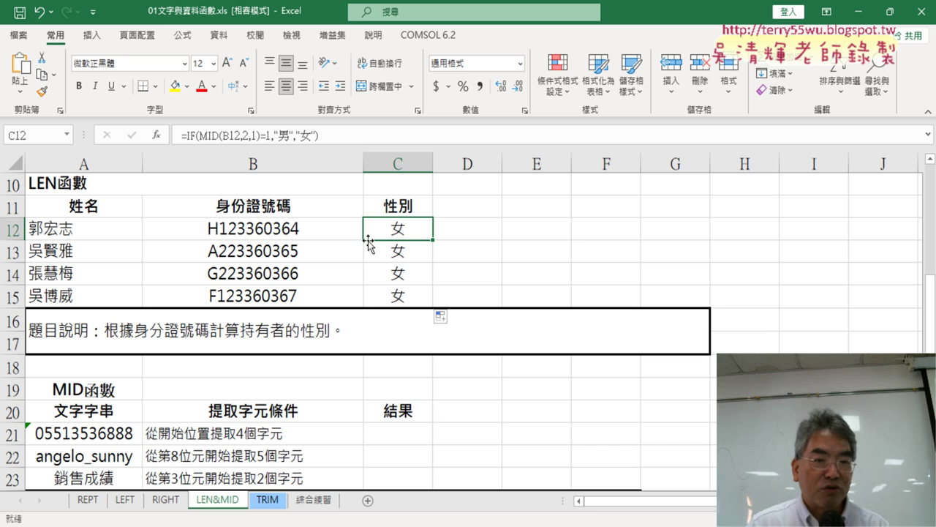
pyautogui.click(192, 136)
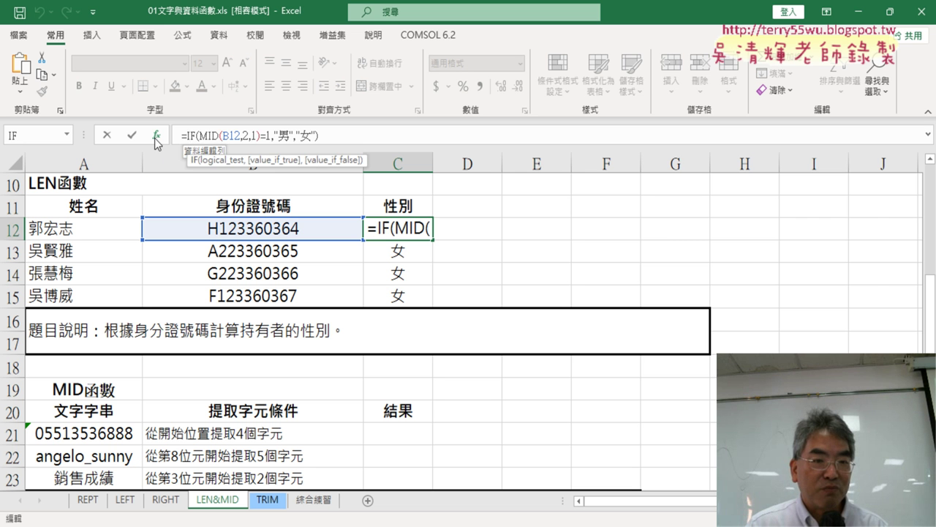
pyautogui.click(156, 136)
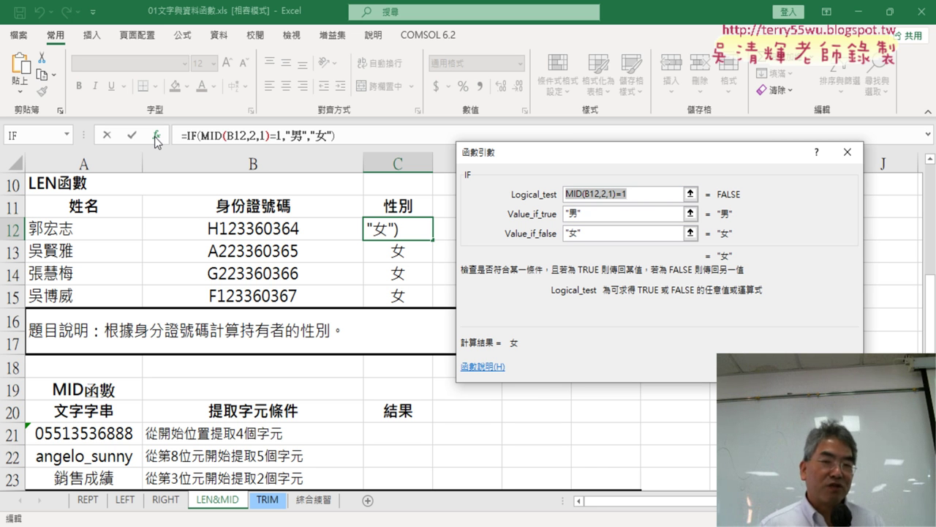
pyautogui.press('End')
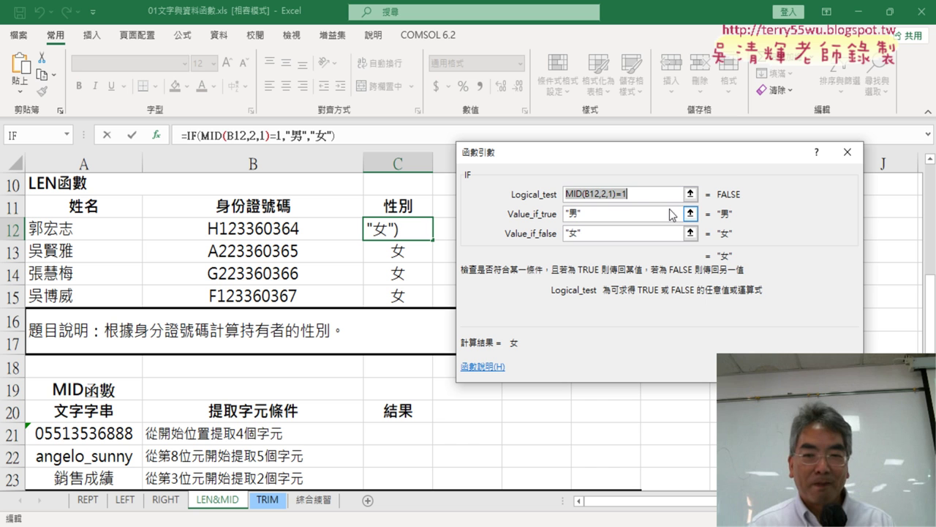
pyautogui.click(657, 197)
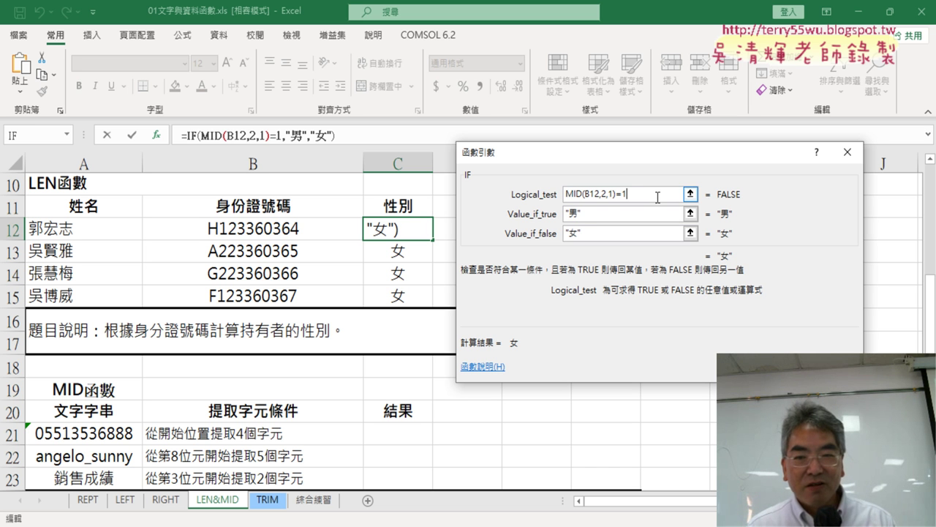
pyautogui.moveTo(627, 194); pyautogui.dragTo(621, 194)
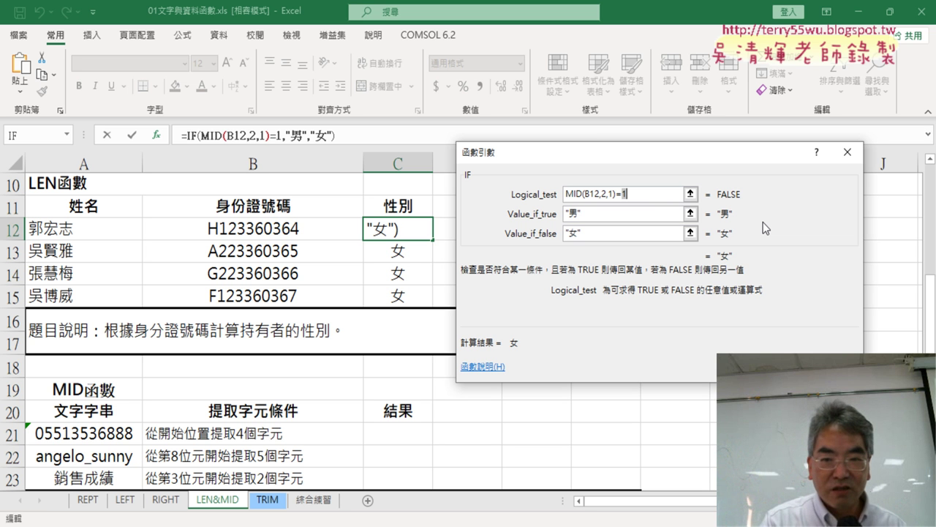
# Change the logical test to compare against the text "1", making it evaluate TRUE
pyautogui.press('Left')
pyautogui.write('"1')
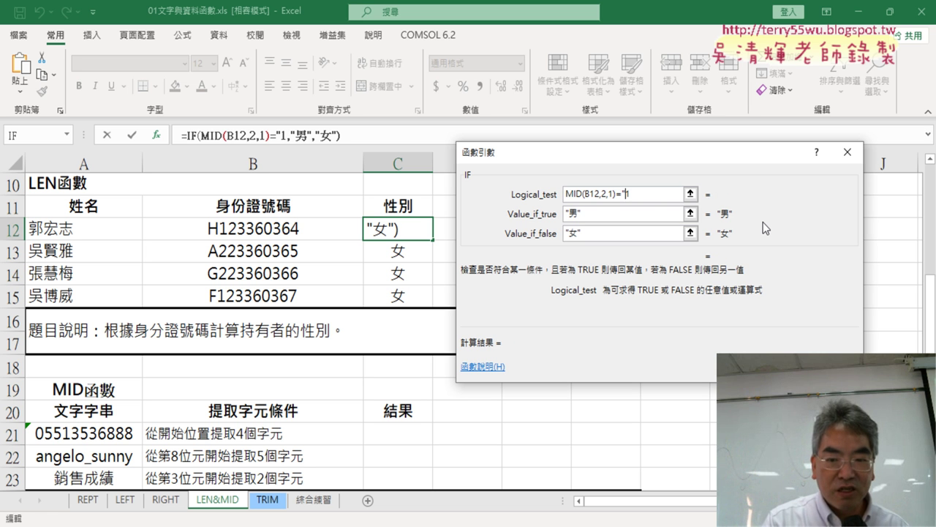
pyautogui.write('"')
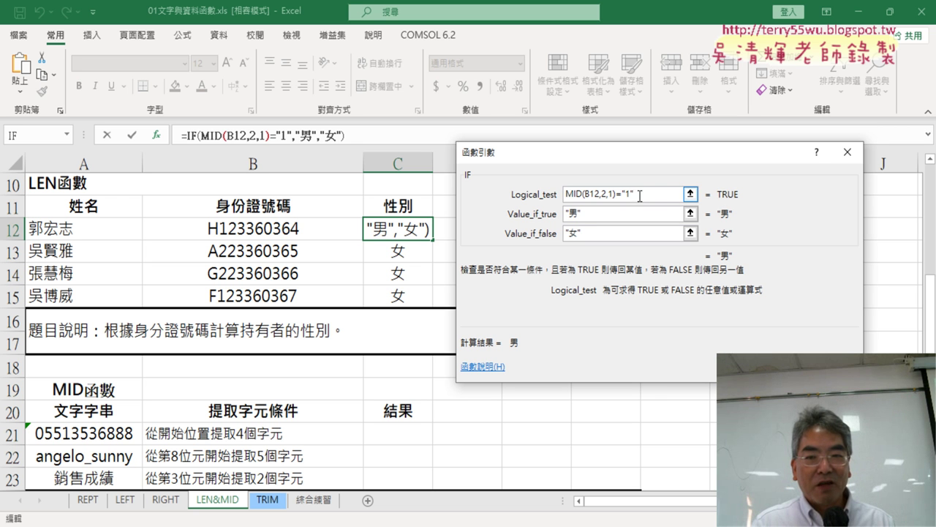
pyautogui.moveTo(639, 196); pyautogui.dragTo(621, 196)
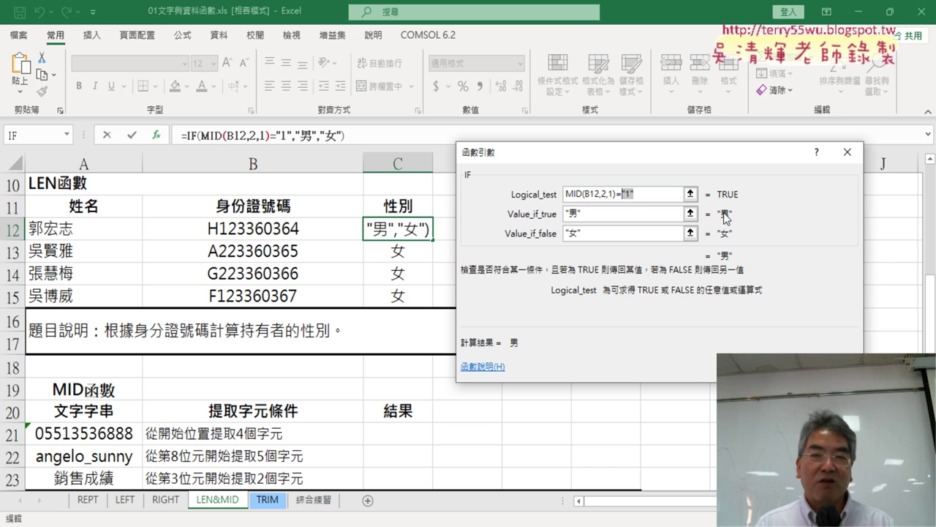
# Commit the corrected IF formula and fill it down C12:C15, giving 男, 女, 女, 男
pyautogui.press('Return')
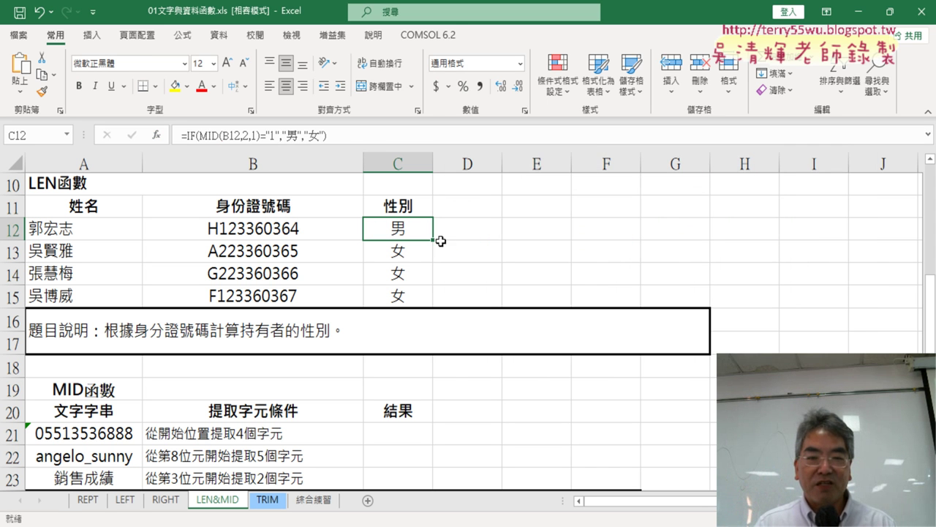
pyautogui.moveTo(433, 240); pyautogui.dragTo(432, 300)
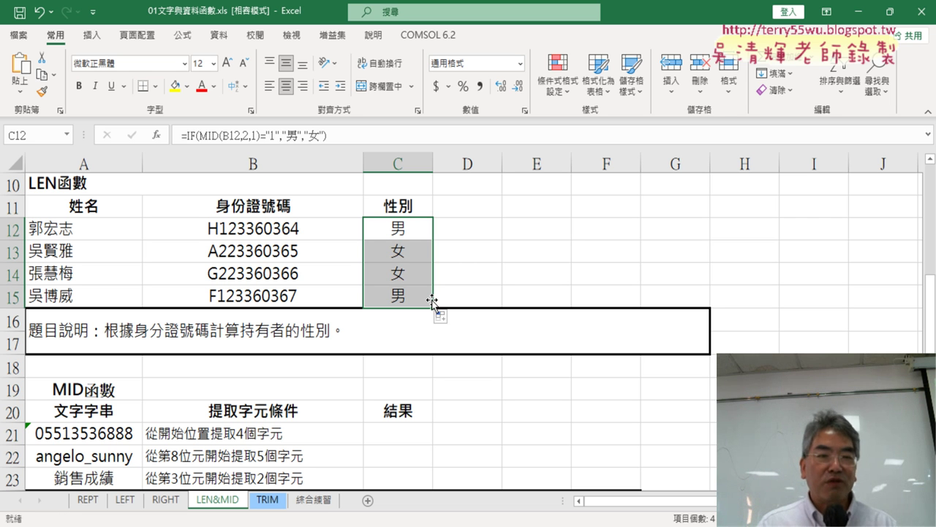
pyautogui.click(418, 231)
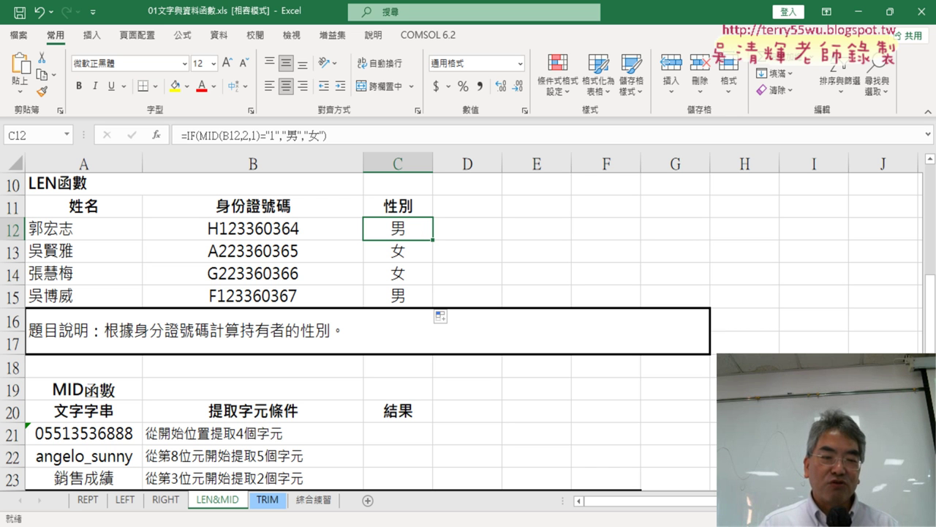
# Switch to the 01_文字 Google Docs tab and scroll to the MID section's question line
pyautogui.moveTo(417, 523)
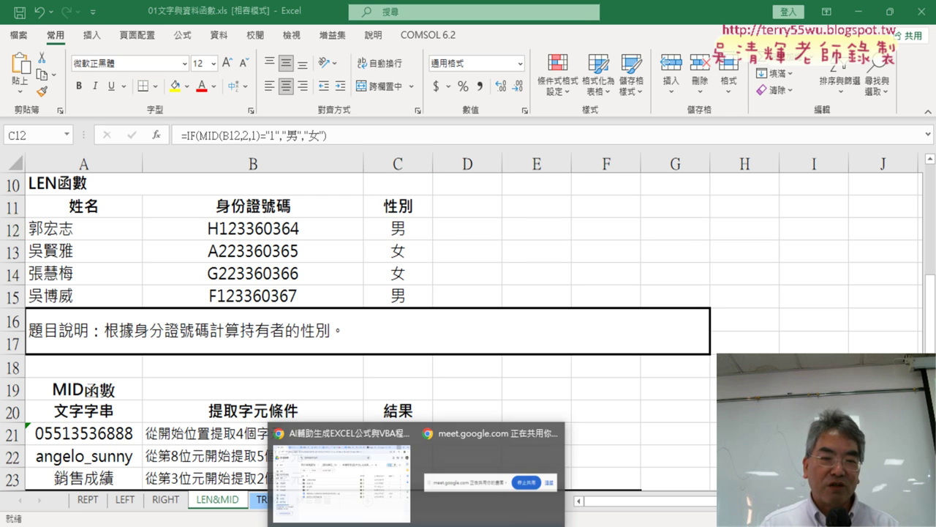
pyautogui.click(324, 481)
pyautogui.hotkey('ctrl', 'Tab')
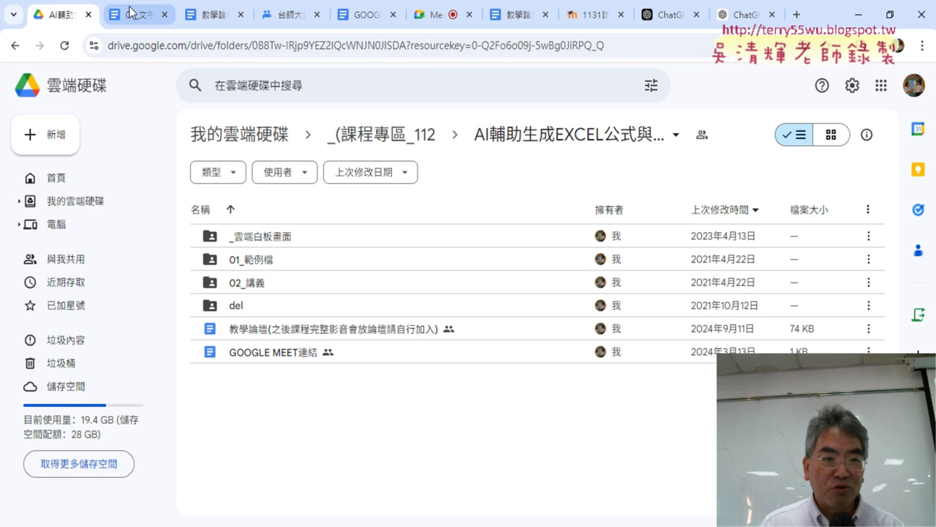
pyautogui.scroll(-3, 595, 323)
pyautogui.scroll(-4, 598, 323)
pyautogui.scroll(-4, 598, 323)
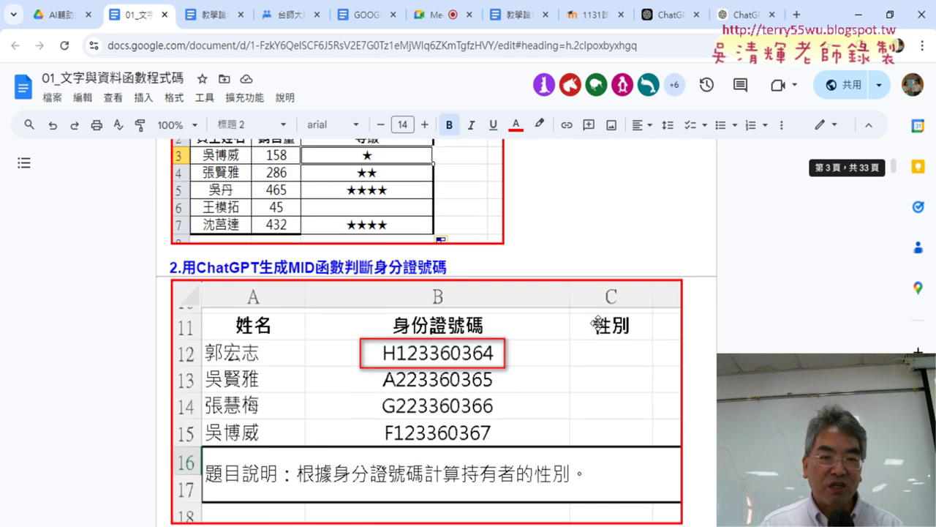
pyautogui.scroll(-1, 599, 322)
pyautogui.scroll(1, 599, 323)
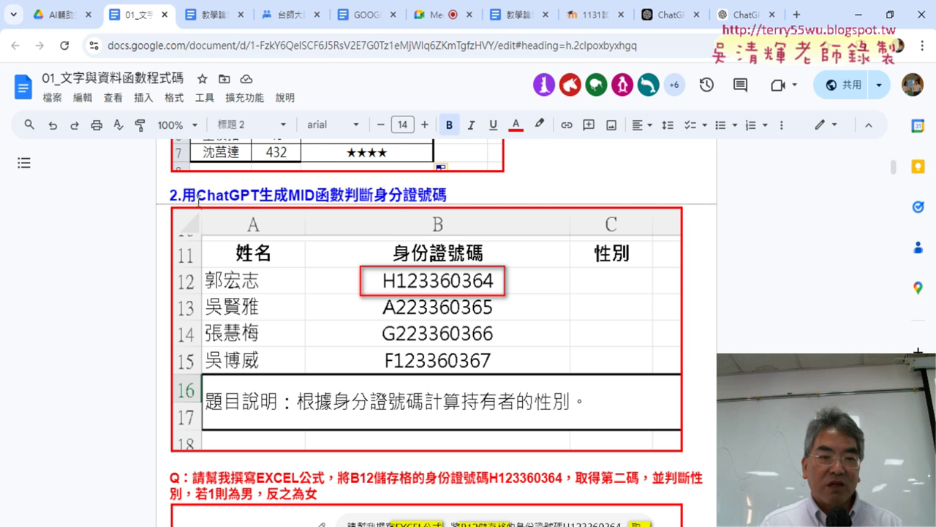
pyautogui.moveTo(183, 195); pyautogui.dragTo(447, 195)
pyautogui.scroll(-2, 281, 316)
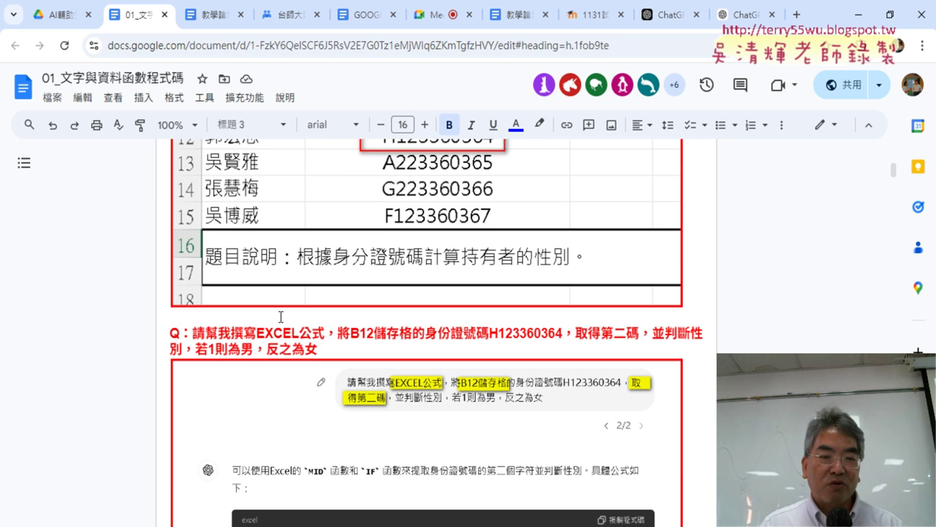
# Highlight the words EXCEL公式 in the red question line yellow
pyautogui.moveTo(193, 333); pyautogui.dragTo(317, 350)
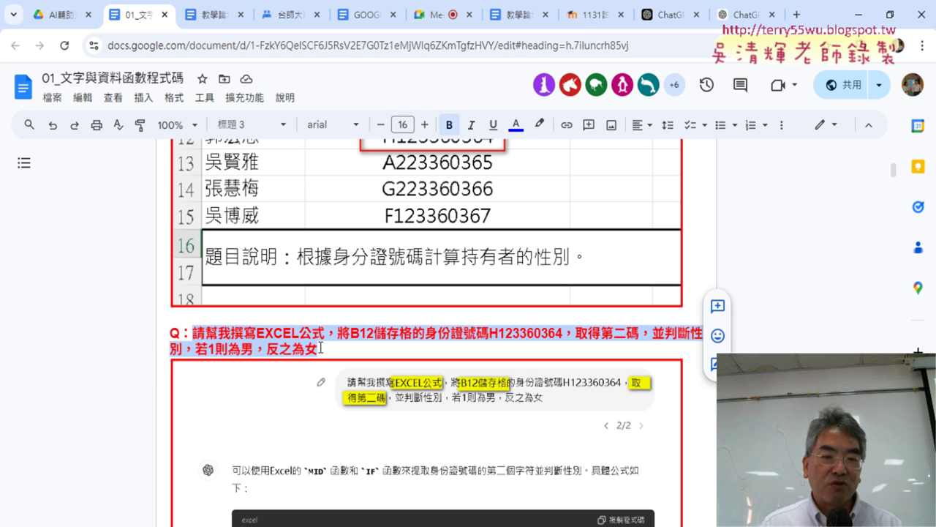
pyautogui.click(193, 333)
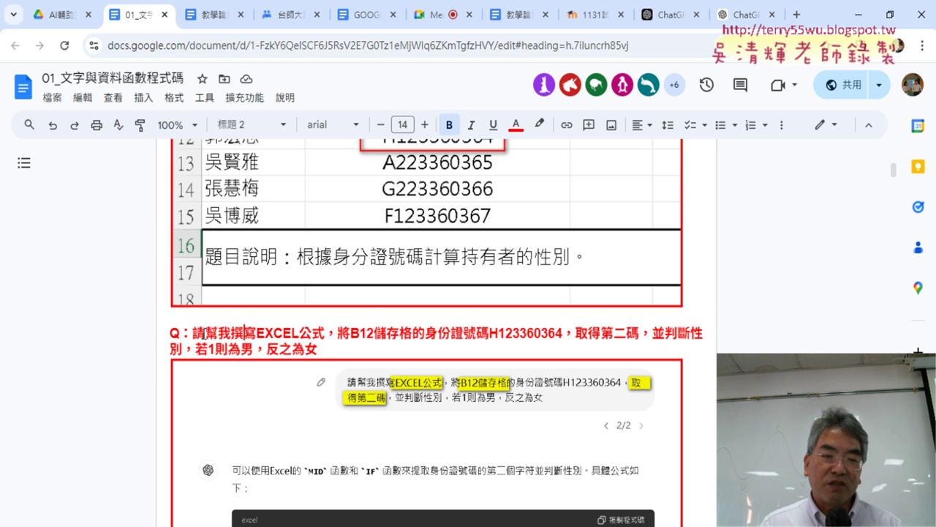
pyautogui.moveTo(253, 333); pyautogui.dragTo(324, 333)
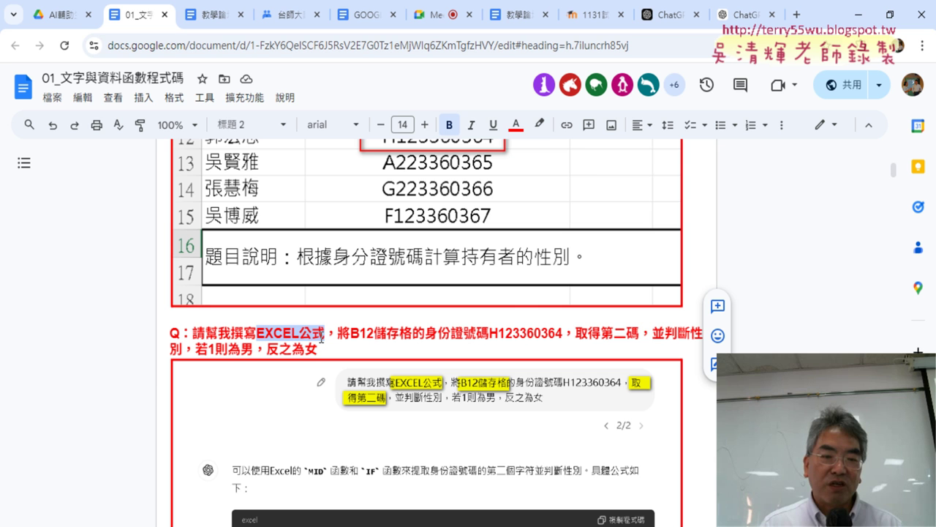
pyautogui.click(541, 125)
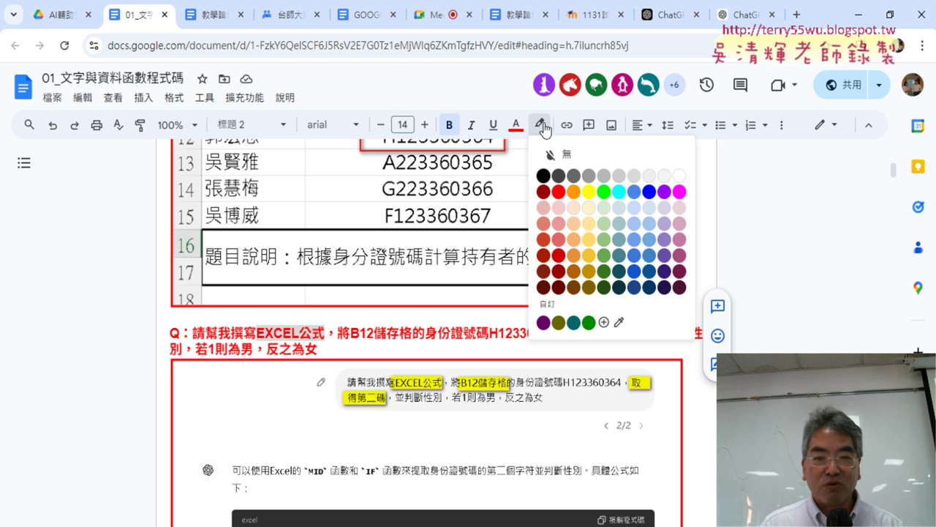
pyautogui.click(589, 190)
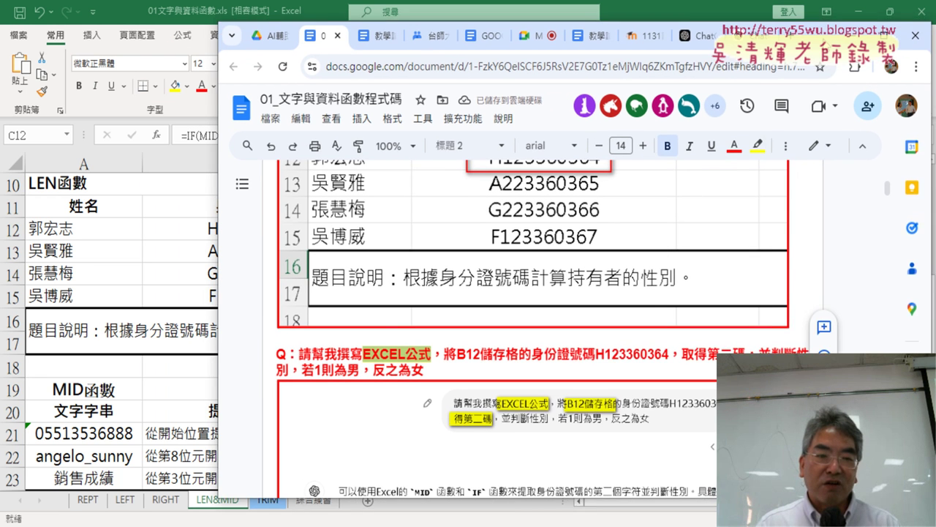
# Move between the spreadsheet and the Google Docs tutorial, leaving the tutorial document in front
pyautogui.moveTo(838, 27)
pyautogui.mouseDown()
pyautogui.moveTo(859, 53)
pyautogui.moveTo(921, 52)
pyautogui.mouseUp()
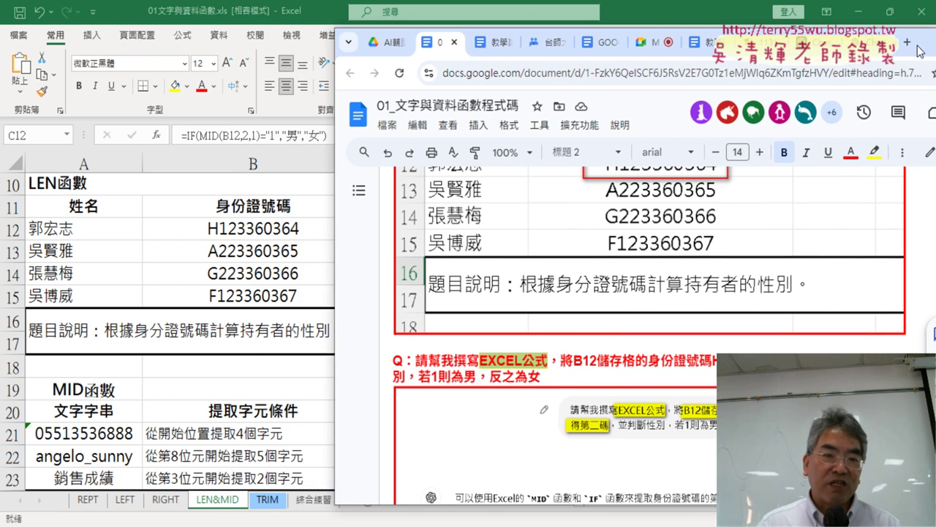
pyautogui.click(248, 257)
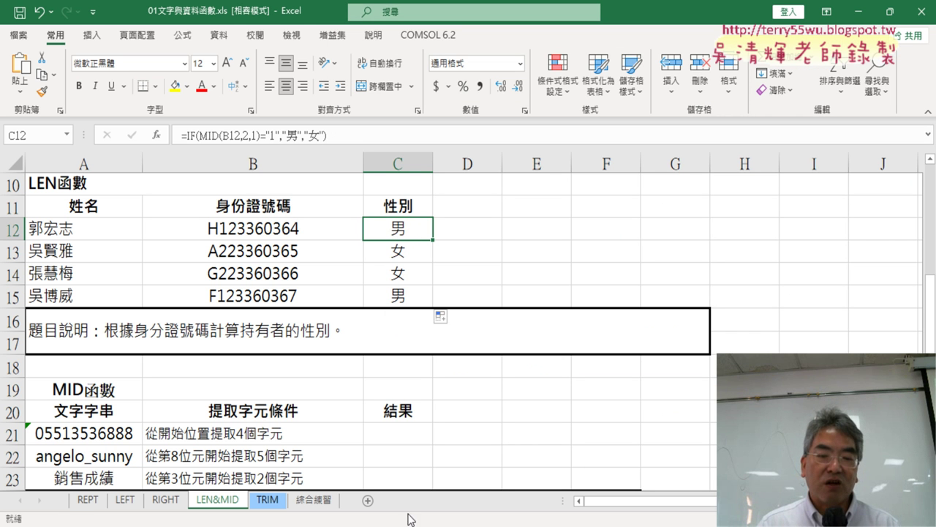
pyautogui.click(814, 522)
pyautogui.click(362, 501)
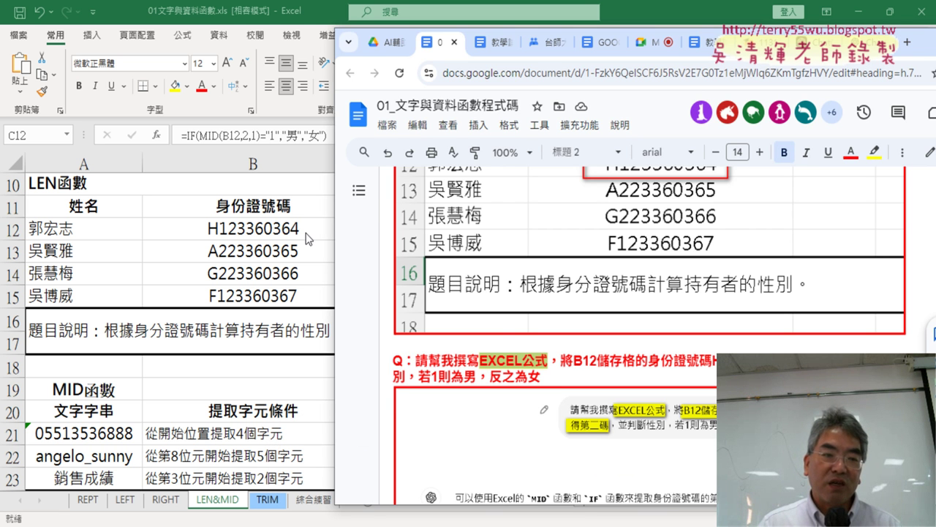
pyautogui.hotkey('alt', 'Tab')
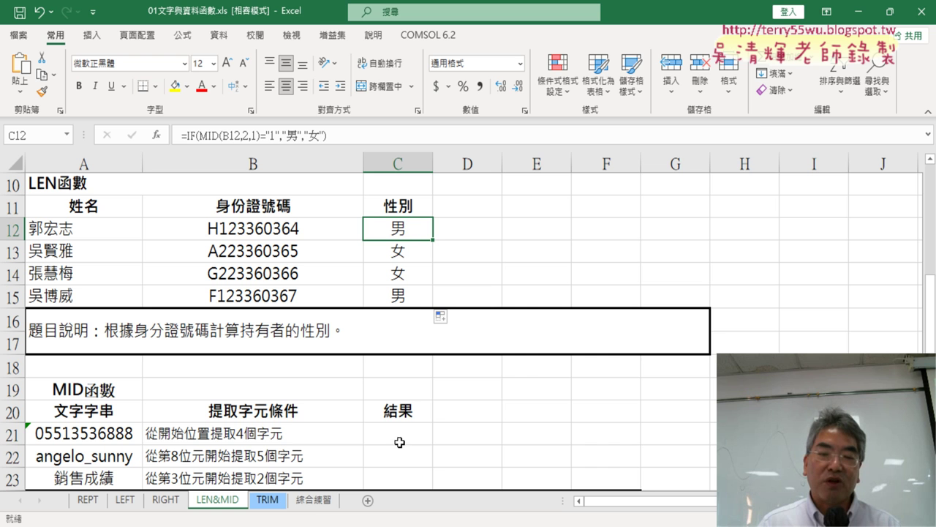
pyautogui.moveTo(395, 519)
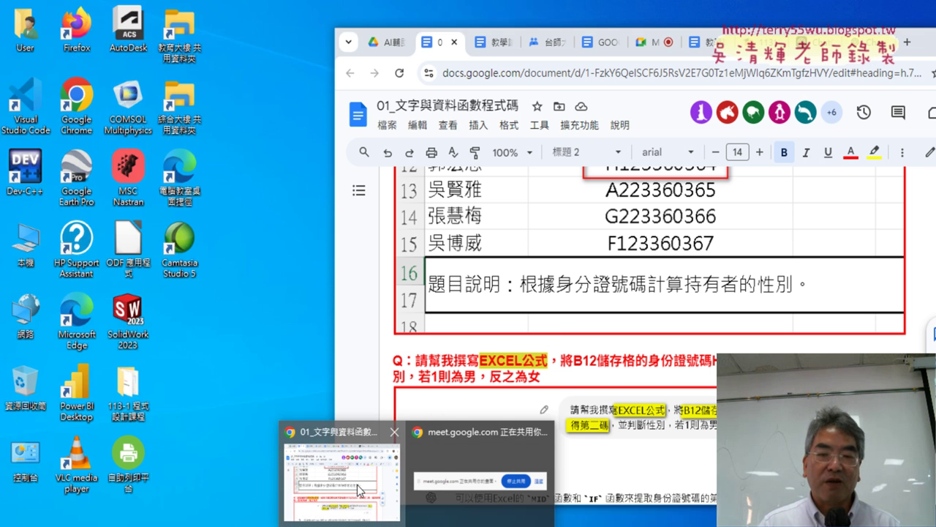
pyautogui.click(340, 468)
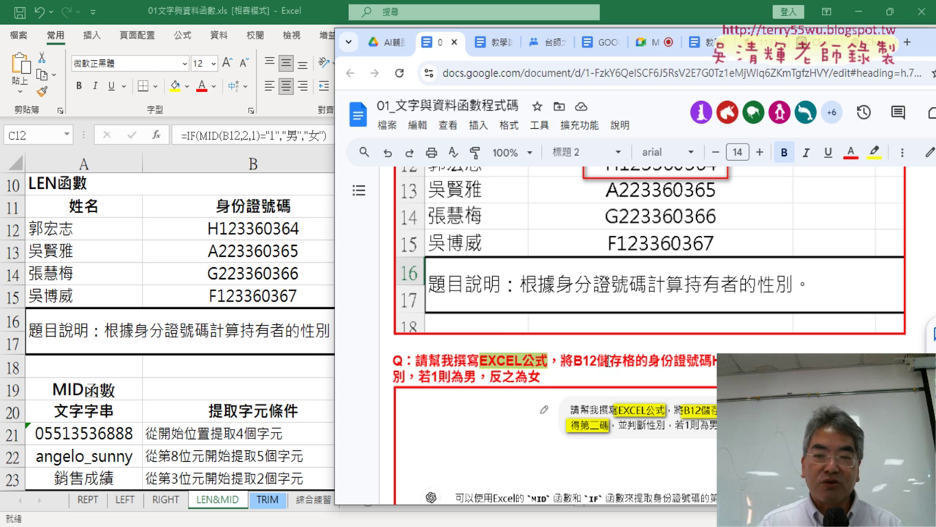
# Select the red question paragraph about the B12 ID number (若1則為男, 反之為女)
pyautogui.moveTo(595, 360); pyautogui.dragTo(743, 360)
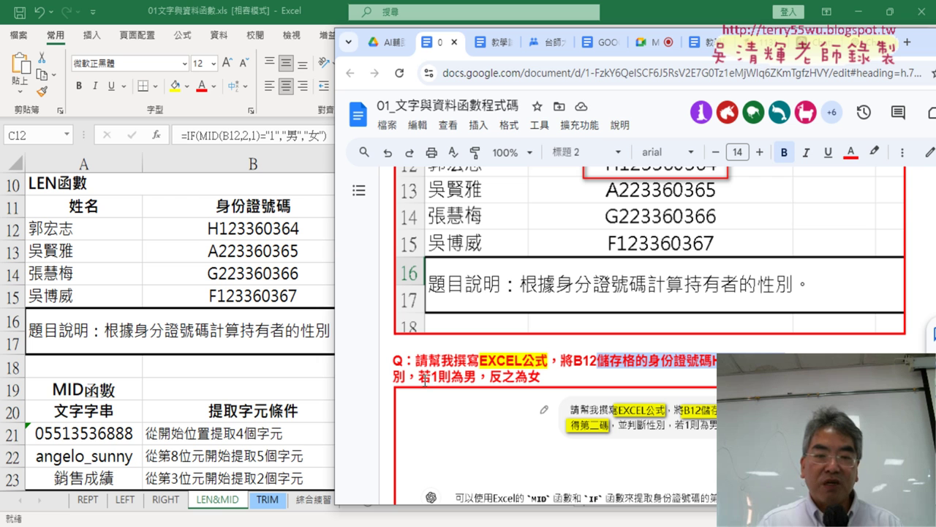
pyautogui.moveTo(419, 376); pyautogui.dragTo(477, 376)
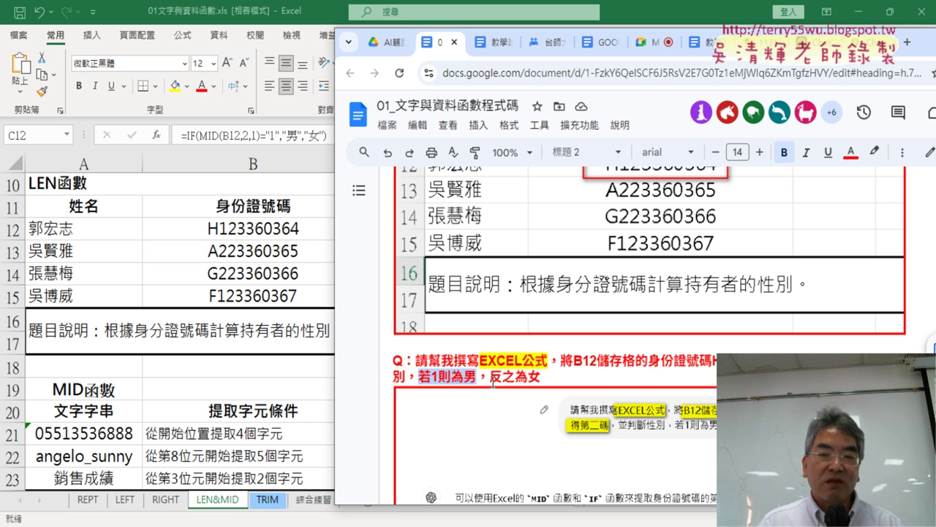
pyautogui.moveTo(490, 376); pyautogui.dragTo(541, 376)
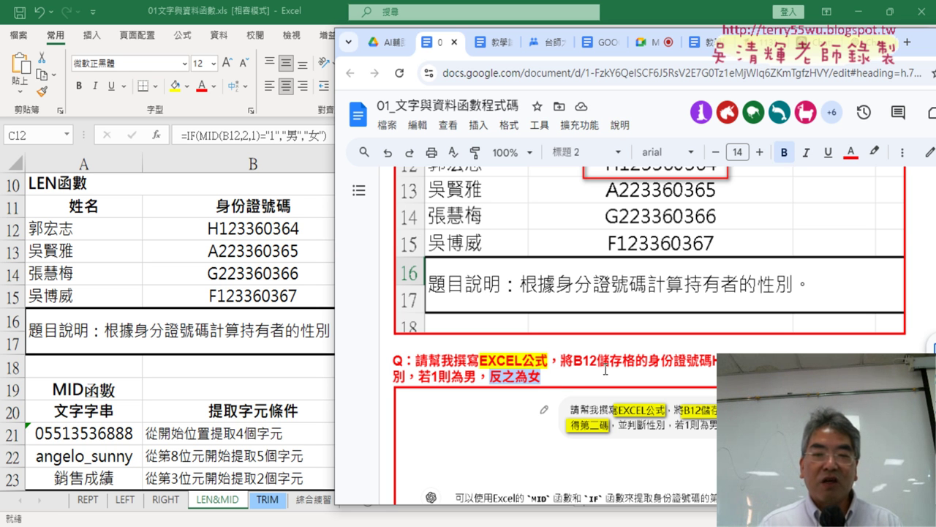
pyautogui.moveTo(565, 376); pyautogui.dragTo(415, 360)
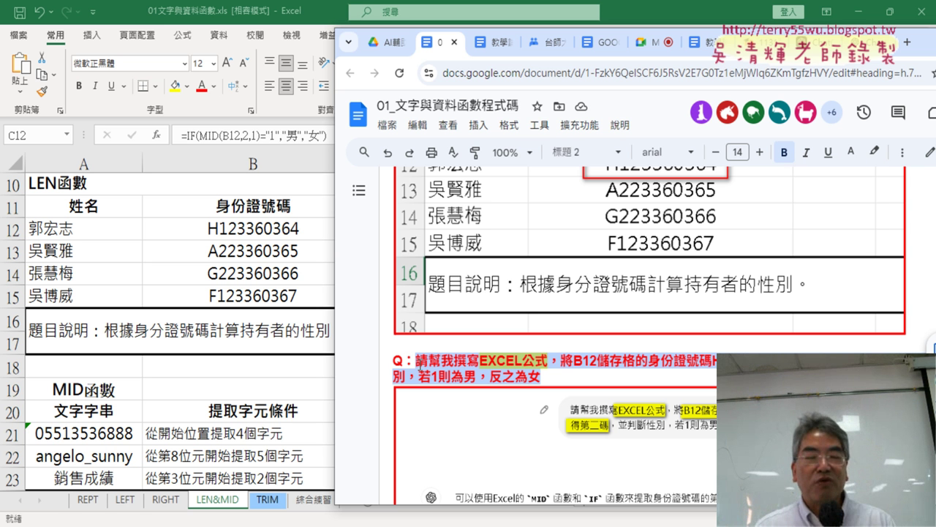
# Return to the tutorial document and maximize its window
pyautogui.hotkey('alt', 'Tab')
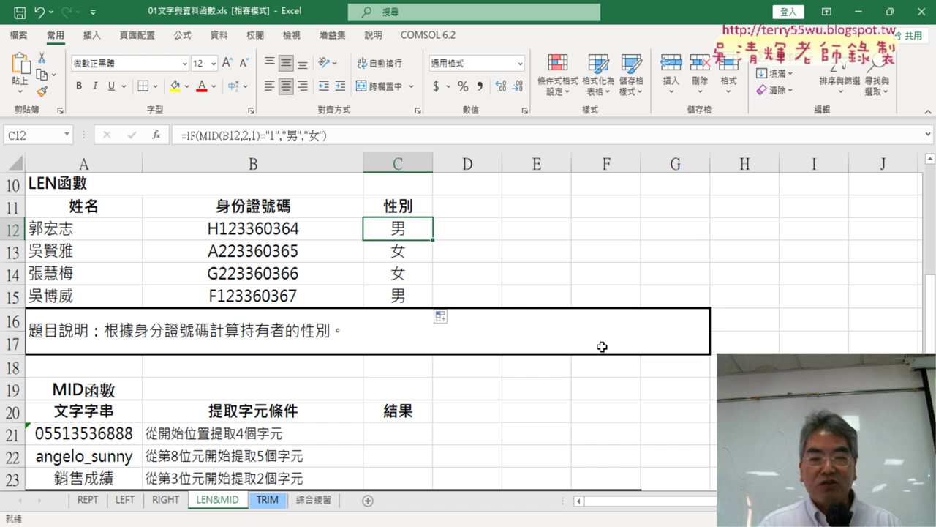
pyautogui.click(364, 475)
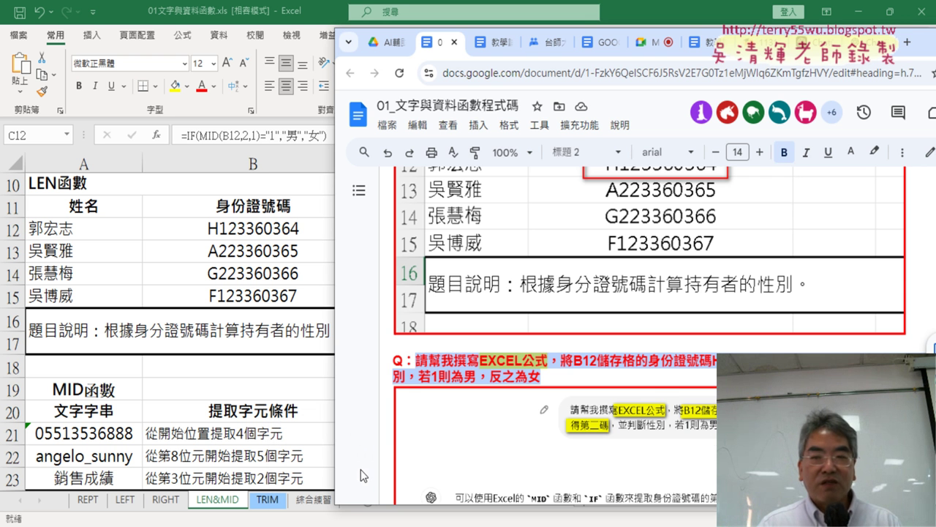
pyautogui.doubleClick(920, 44)
# Paste the copied gender question into ChatGPT and send it
pyautogui.click(742, 14)
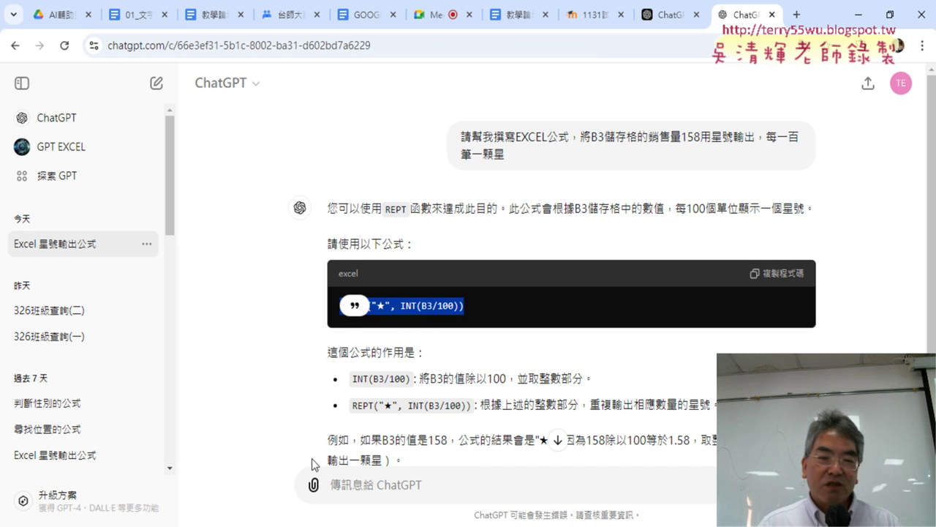
pyautogui.click(380, 482)
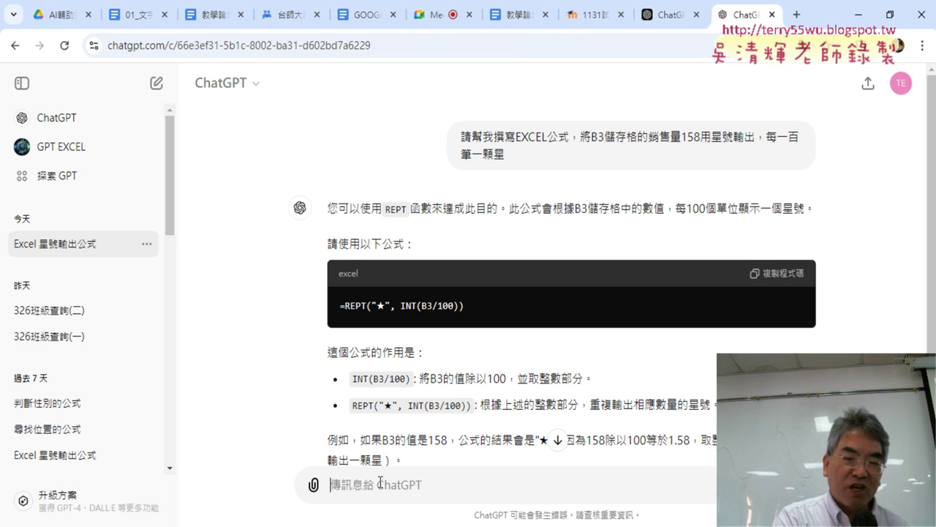
pyautogui.hotkey('ctrl', 'v')
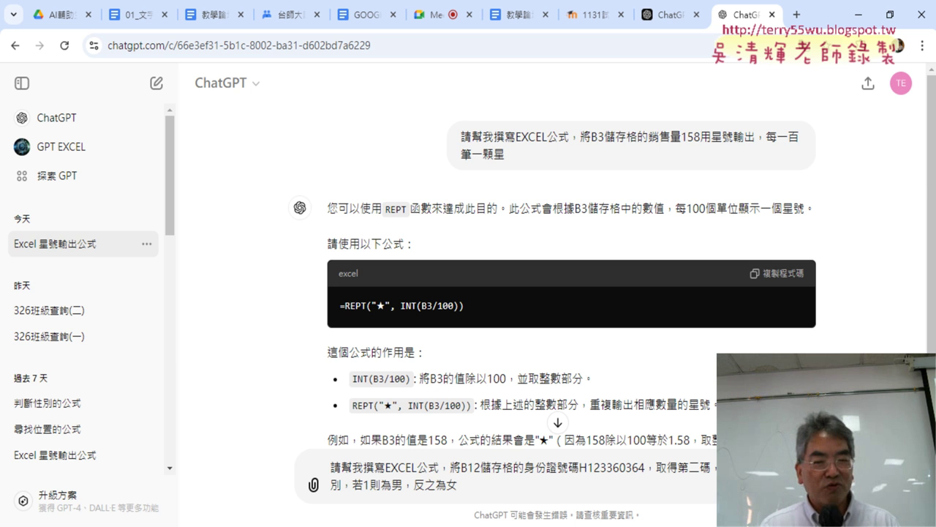
pyautogui.press('Return')
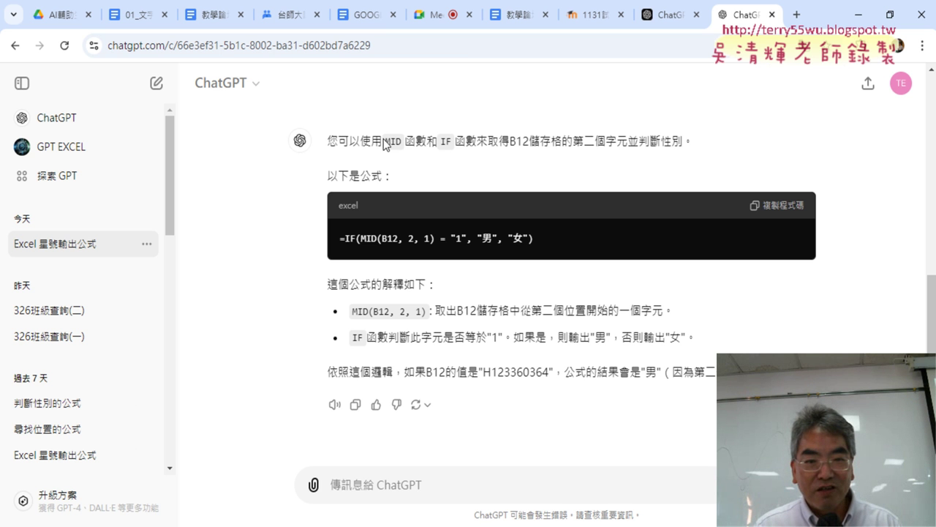
# Copy the suggested formula =IF(MID(B12, 2, 1) = "1", "男", "女") from ChatGPT's answer
pyautogui.moveTo(385, 143); pyautogui.dragTo(478, 144)
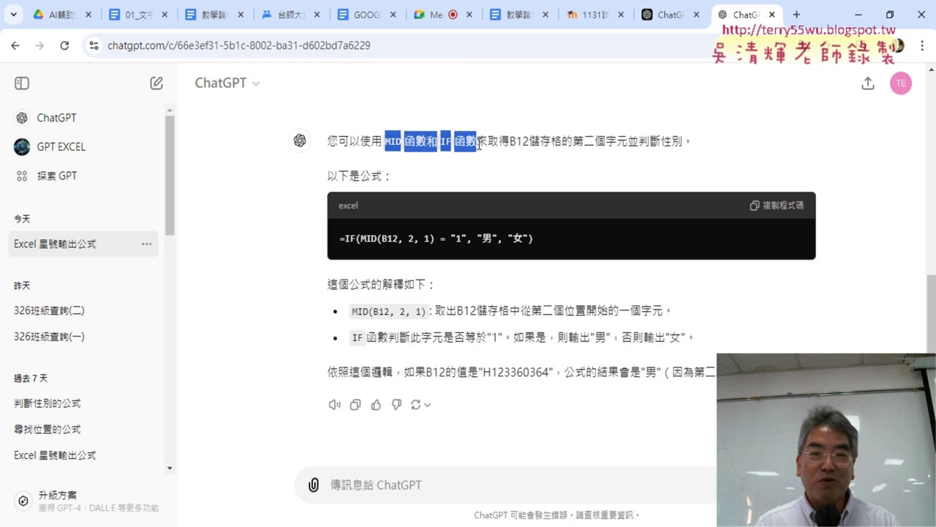
pyautogui.moveTo(478, 143); pyautogui.dragTo(698, 149)
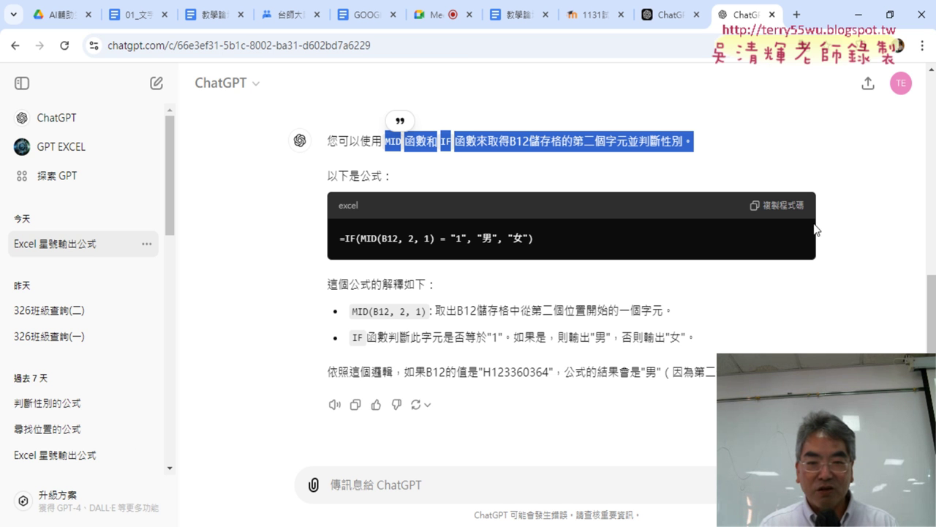
pyautogui.moveTo(575, 248); pyautogui.dragTo(340, 240)
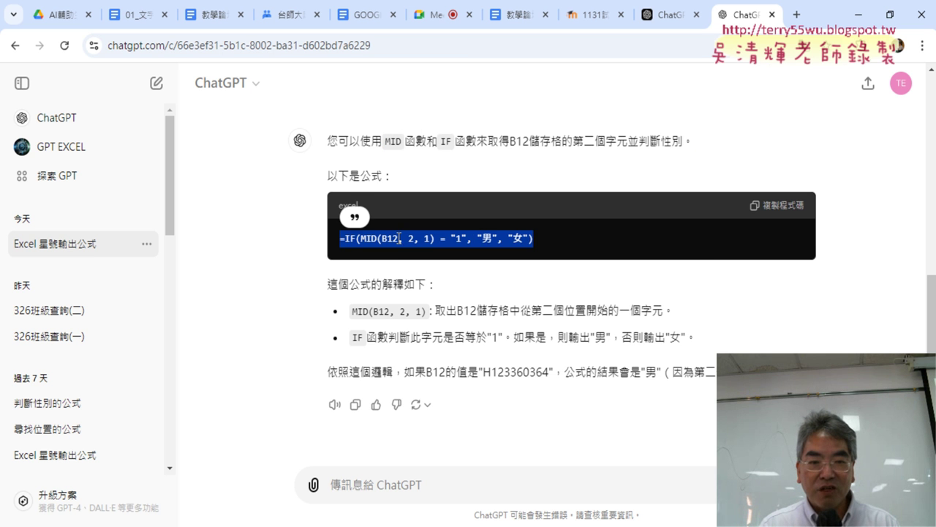
pyautogui.rightClick(398, 238)
pyautogui.click(457, 254)
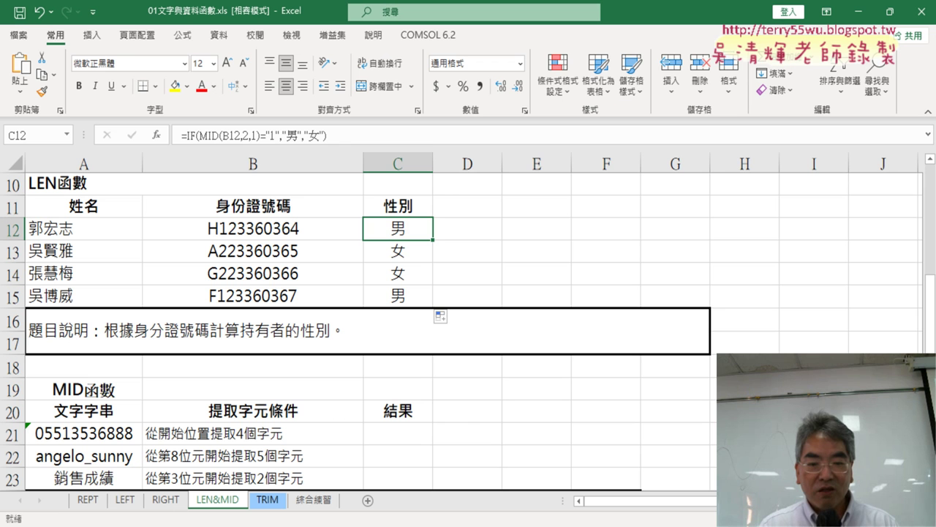
# Paste ChatGPT's formula into C12, delete the duplicate text, and confirm so C12 shows 男
pyautogui.click(363, 133)
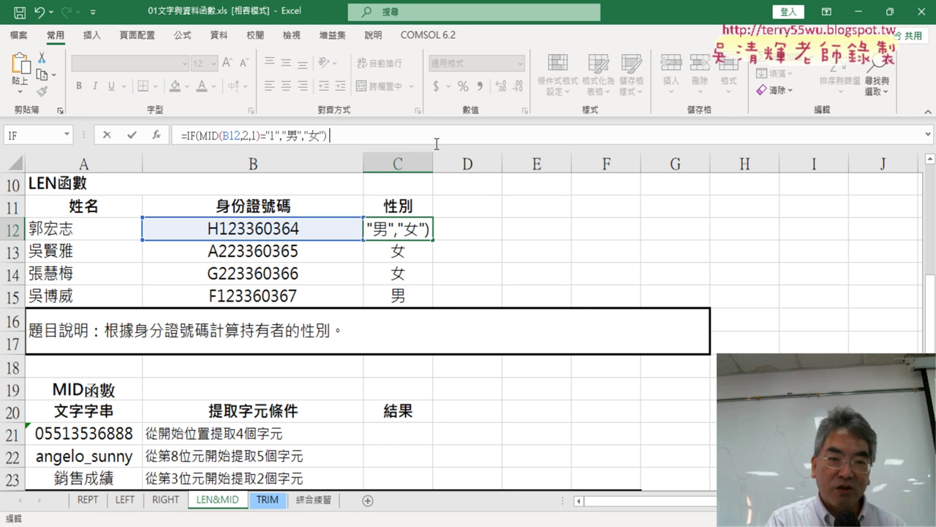
pyautogui.hotkey('ctrl', 'v')
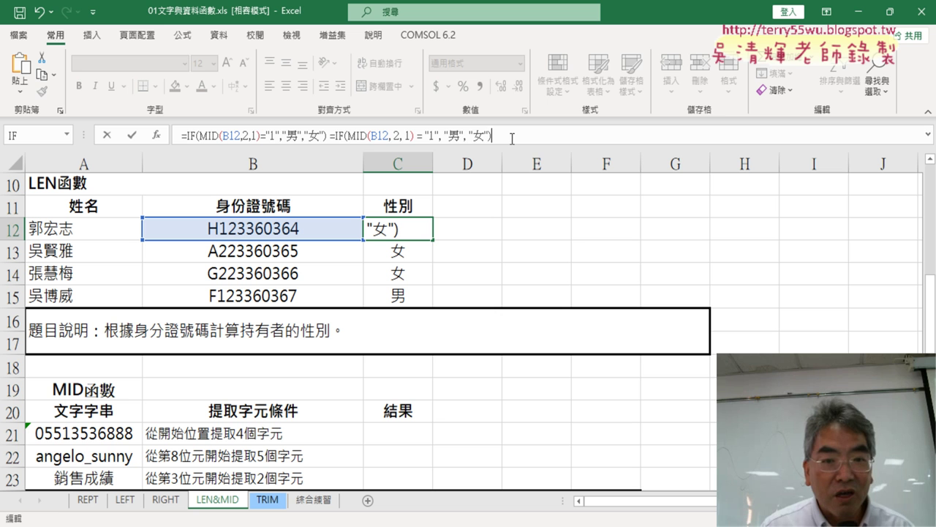
pyautogui.moveTo(493, 136); pyautogui.dragTo(328, 136)
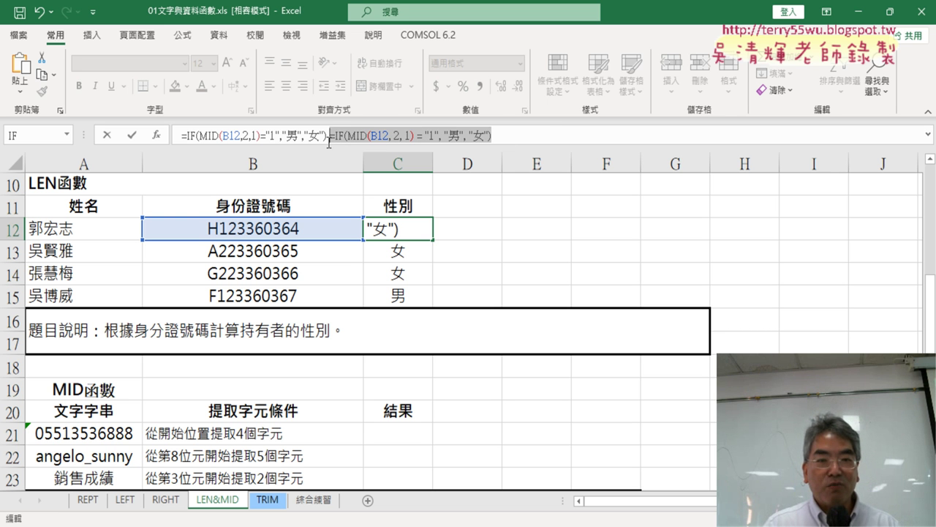
pyautogui.press('Delete')
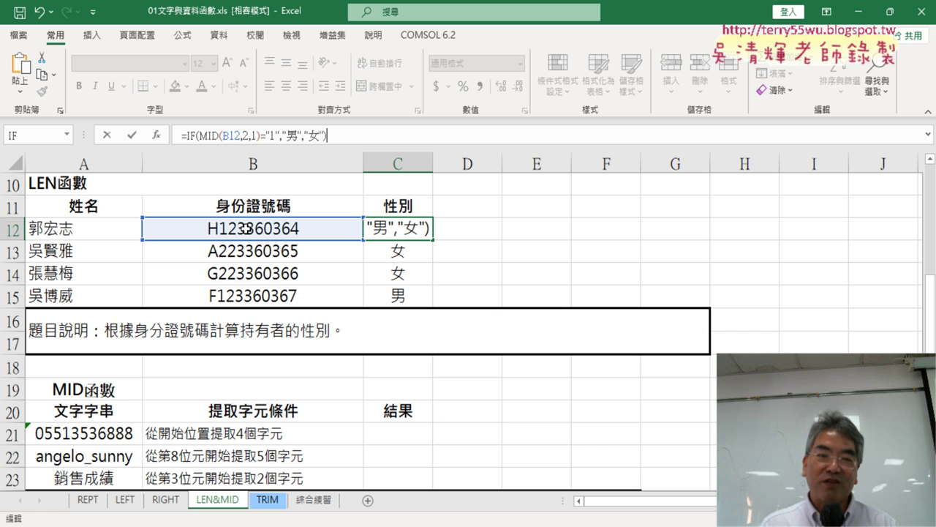
pyautogui.click(131, 136)
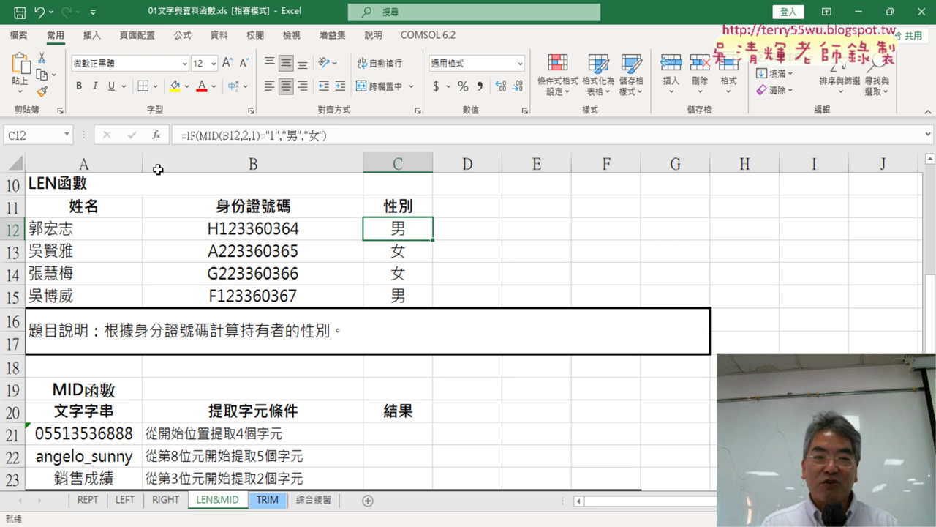
pyautogui.moveTo(384, 523)
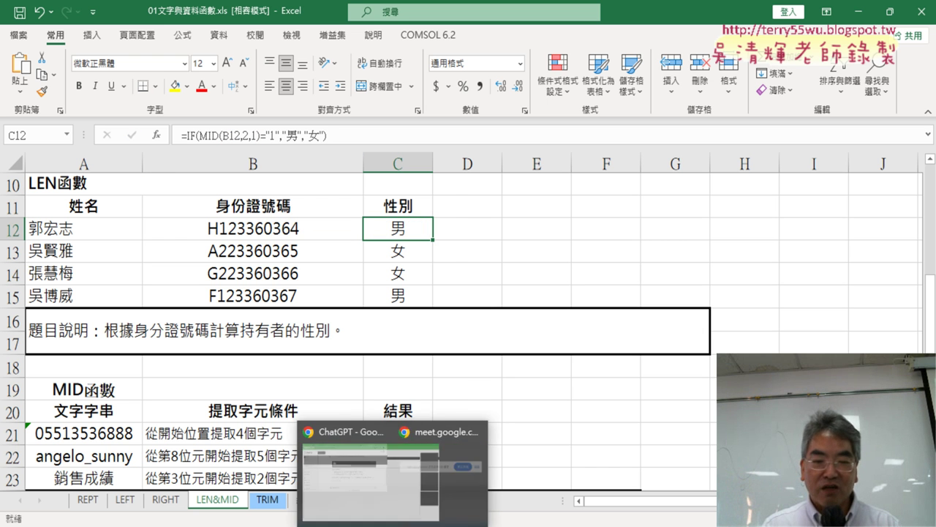
pyautogui.click(361, 501)
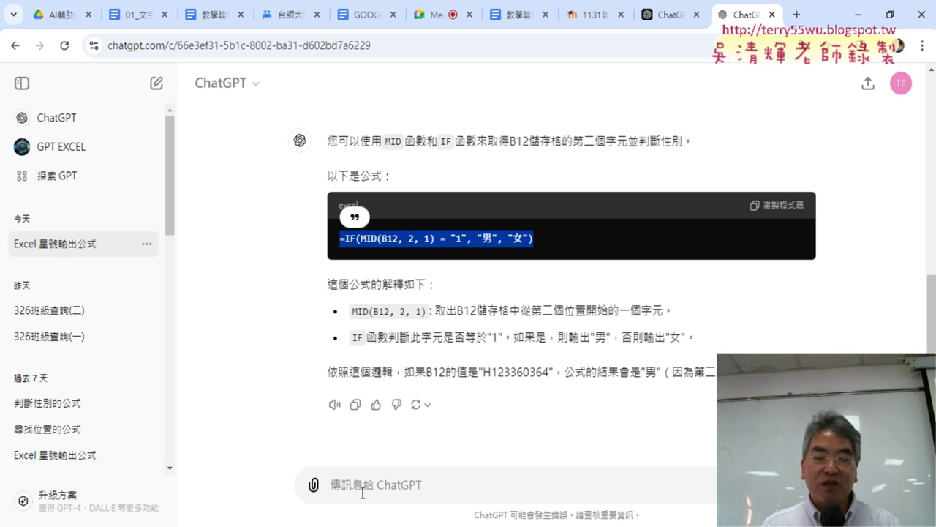
# Scroll up and highlight the original formula question in ChatGPT, then return to Excel
pyautogui.click(517, 286)
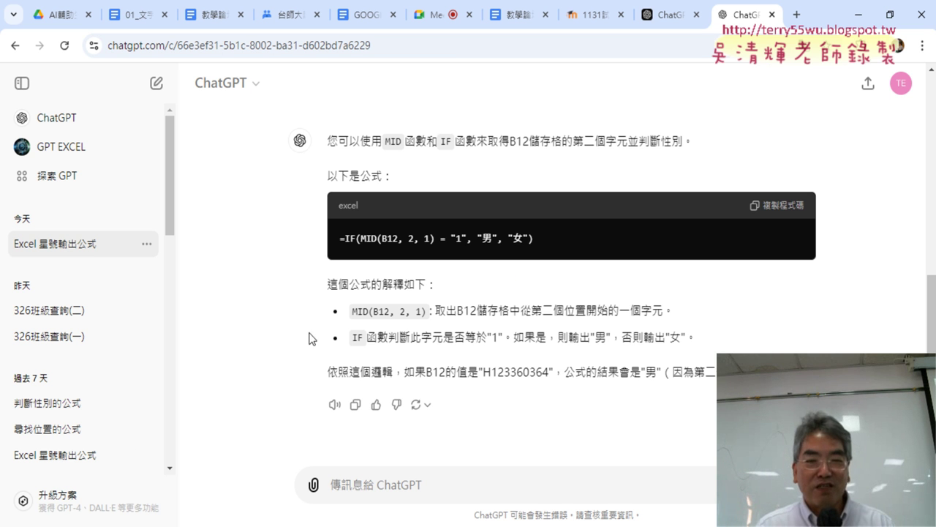
pyautogui.scroll(2, 512, 278)
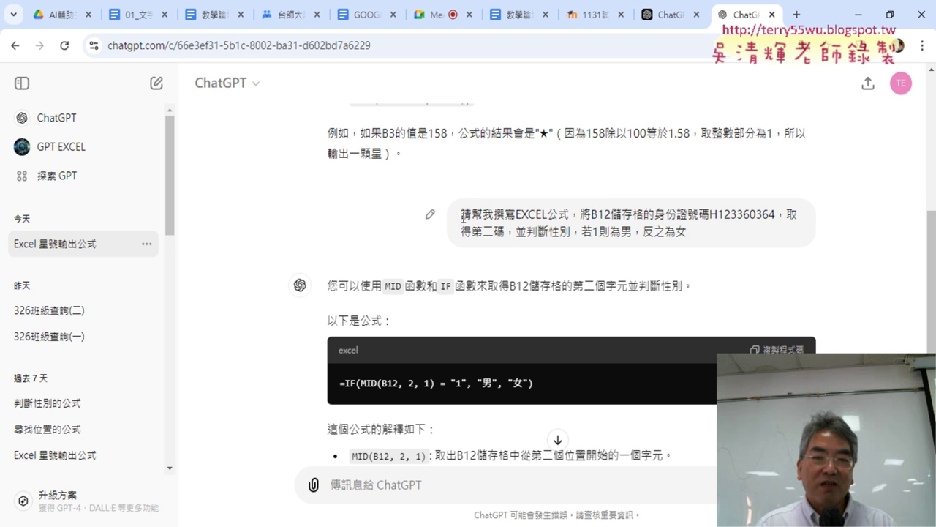
pyautogui.moveTo(463, 217); pyautogui.dragTo(699, 234)
pyautogui.click(495, 483)
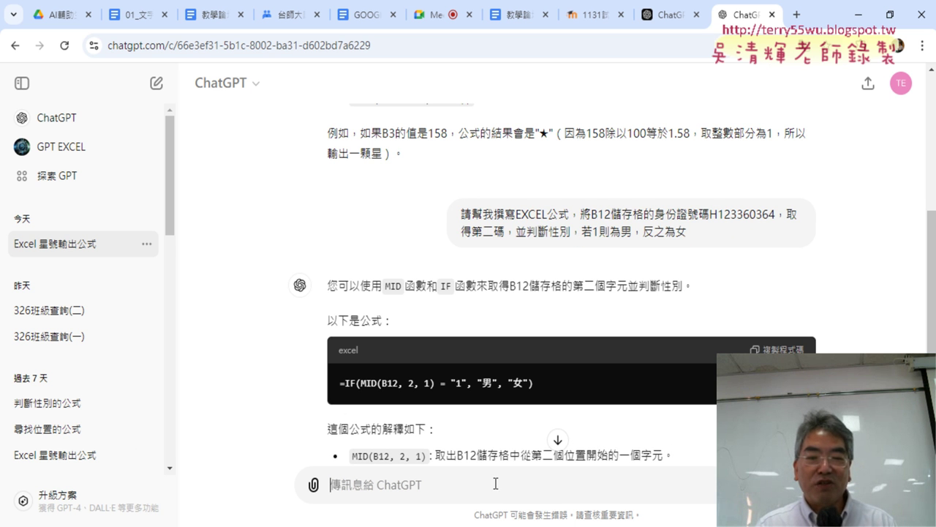
pyautogui.moveTo(695, 236); pyautogui.dragTo(461, 219)
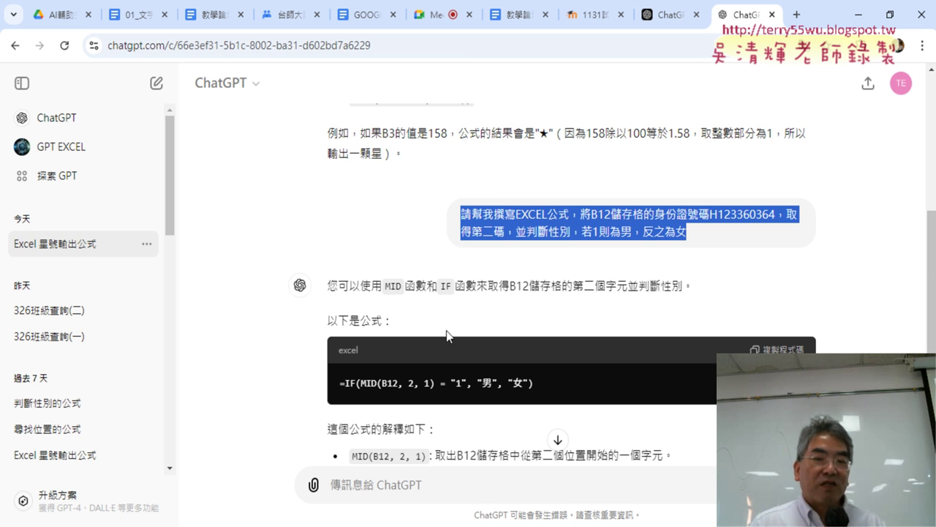
pyautogui.scroll(-2, 449, 335)
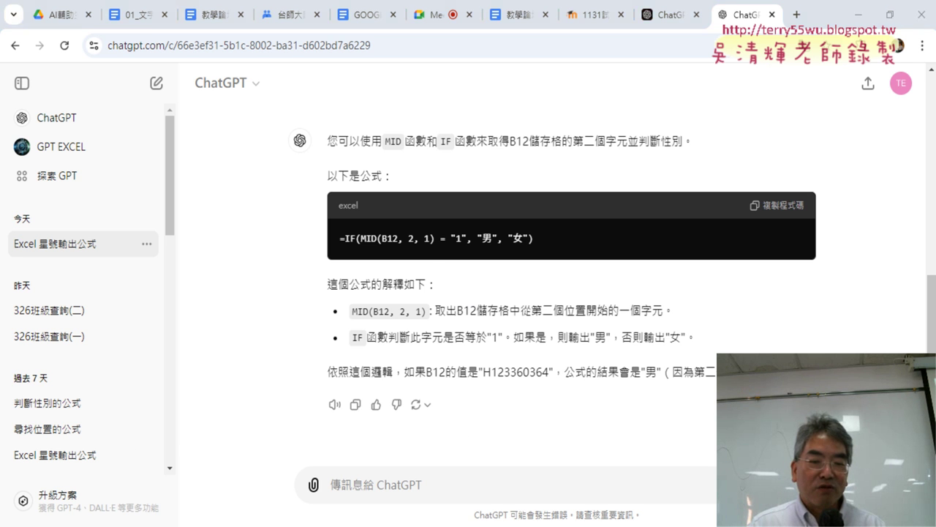
pyautogui.hotkey('alt', 'Tab')
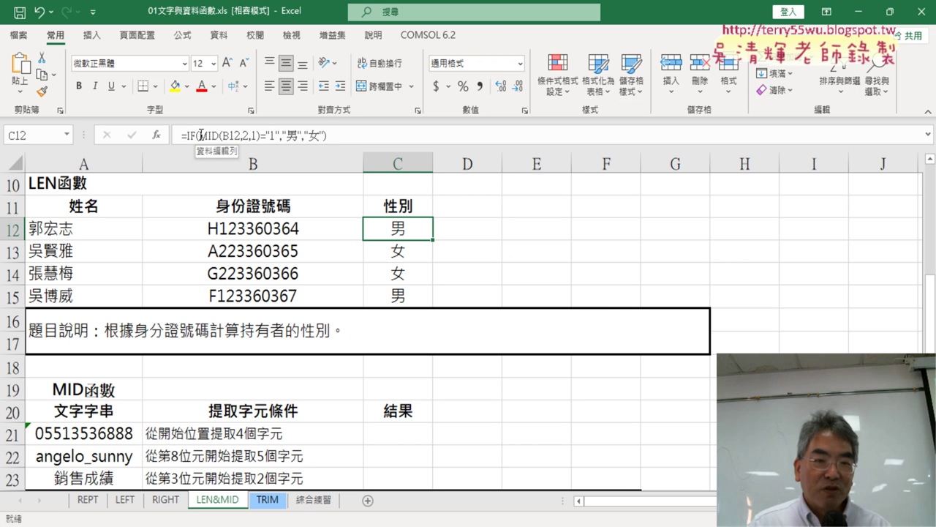
# Change C12's test to MID(B12,2,1)=1 without quotes and fill it down to C15
pyautogui.click(192, 135)
pyautogui.click(156, 135)
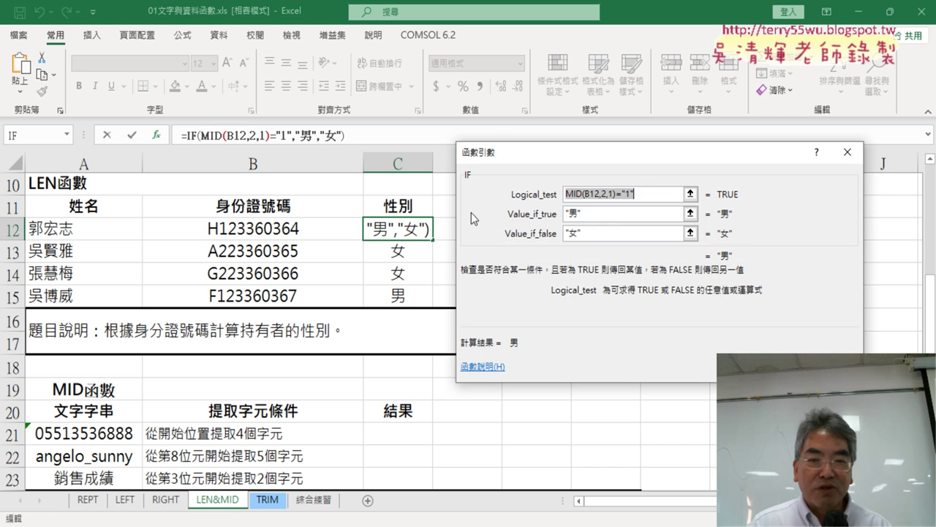
pyautogui.click(643, 194)
pyautogui.press('BackSpace')
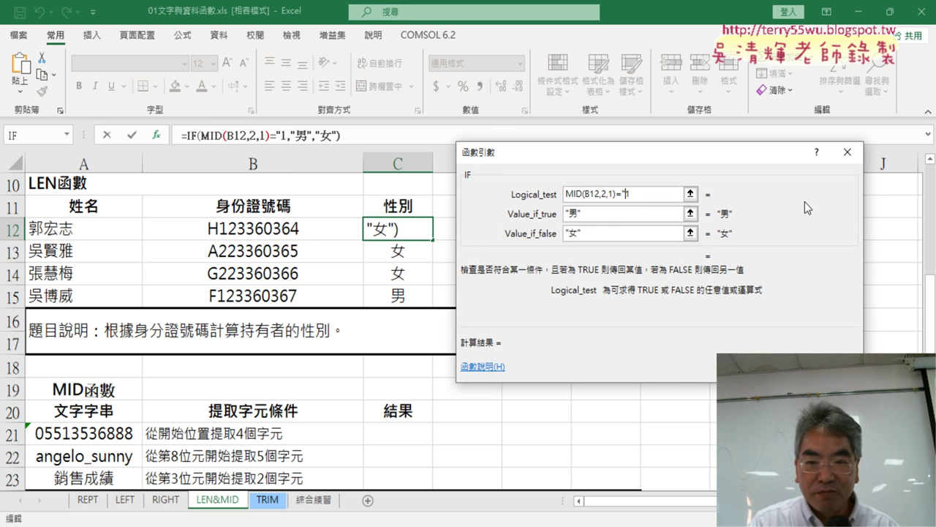
pyautogui.press('Left')
pyautogui.press('BackSpace')
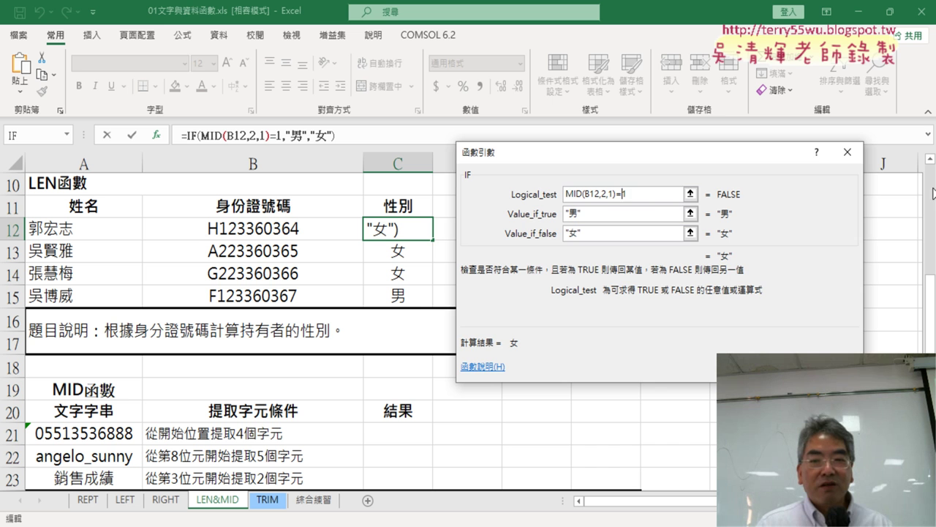
pyautogui.click(764, 369)
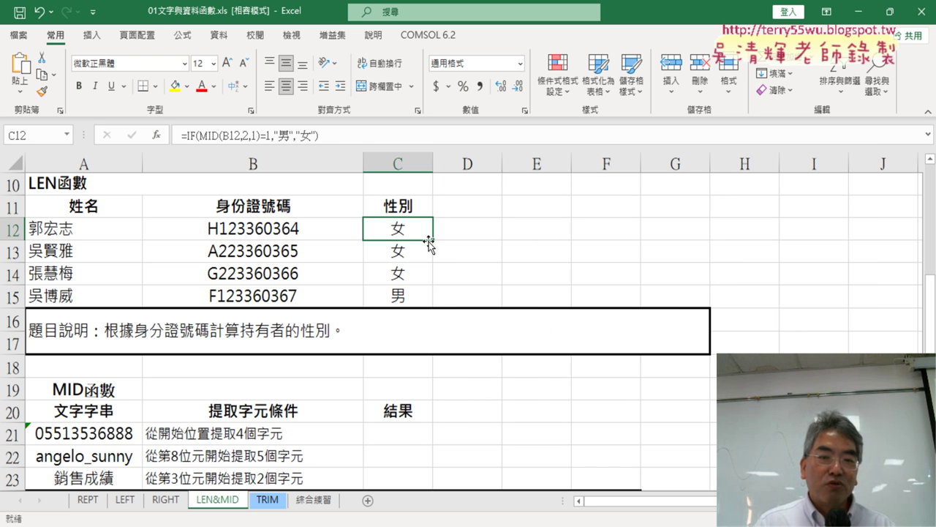
pyautogui.moveTo(434, 239); pyautogui.dragTo(439, 300)
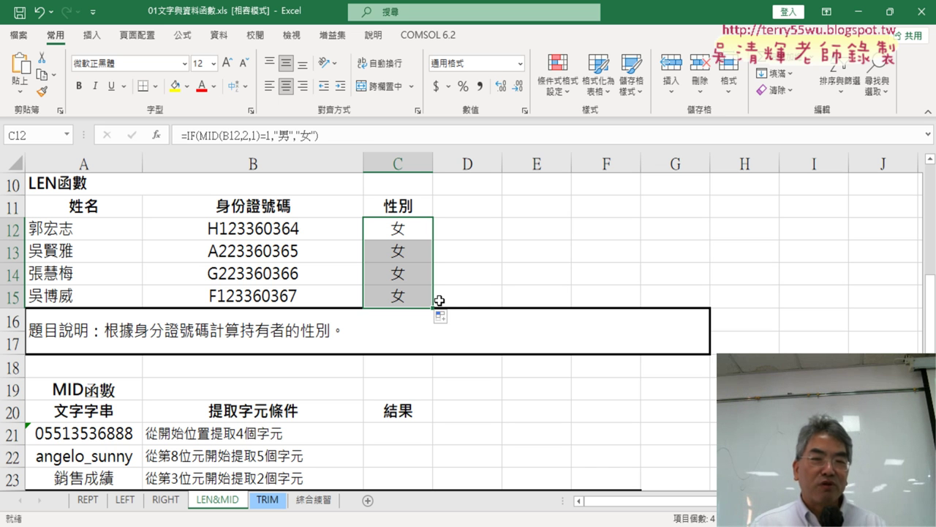
# Copy the C12 formula text, cancel editing, and return to ChatGPT
pyautogui.moveTo(377, 143); pyautogui.dragTo(209, 143)
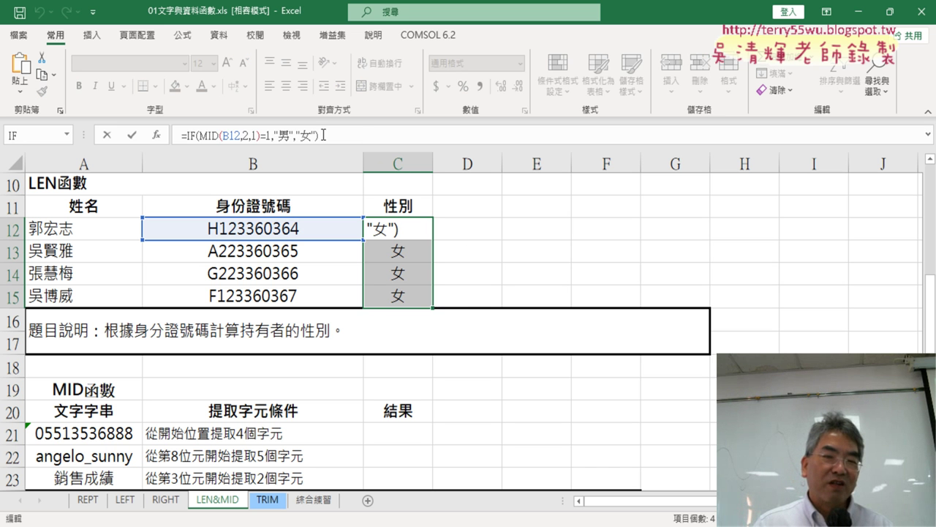
pyautogui.rightClick(209, 139)
pyautogui.click(256, 158)
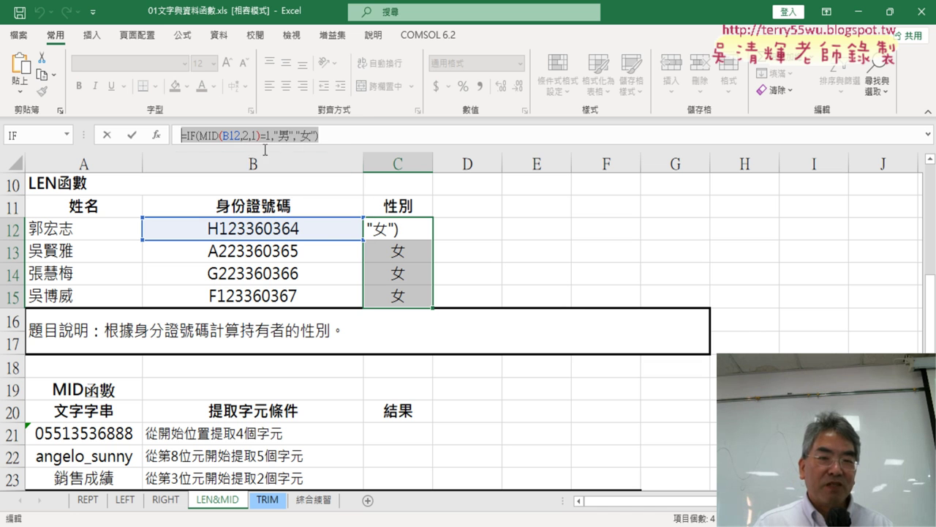
pyautogui.click(108, 136)
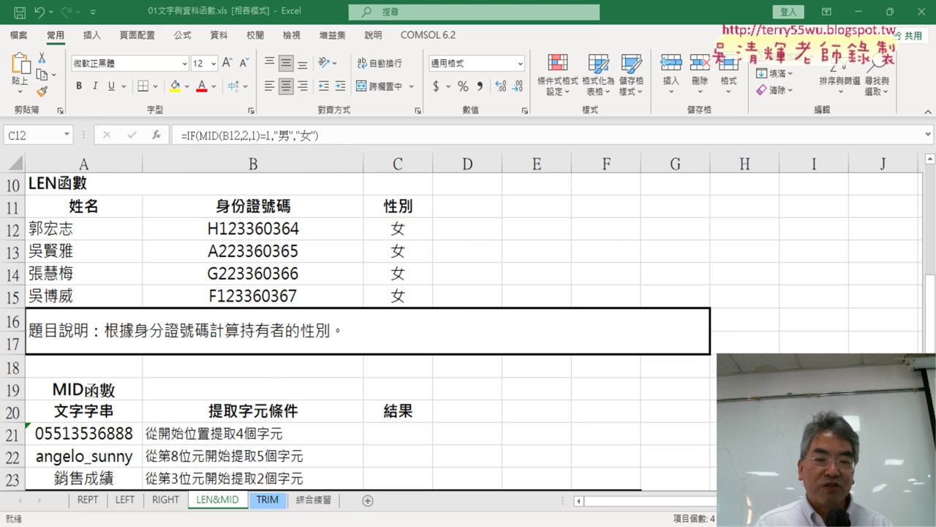
pyautogui.click(364, 483)
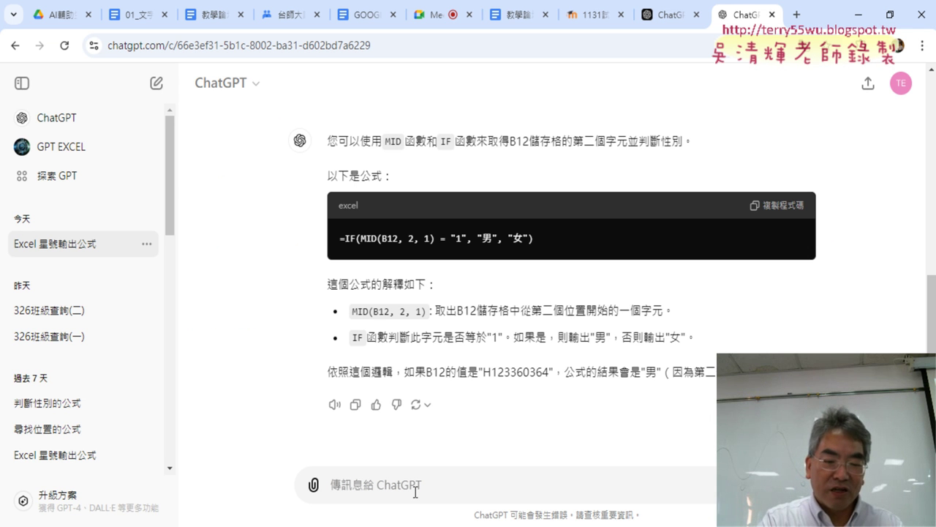
# Ask ChatGPT to find the error in the pasted =IF(MID(B12,2,1)=1,"男","女") formula
pyautogui.write('7e')
pyautogui.press('BackSpace')
pyautogui.press('BackSpace')
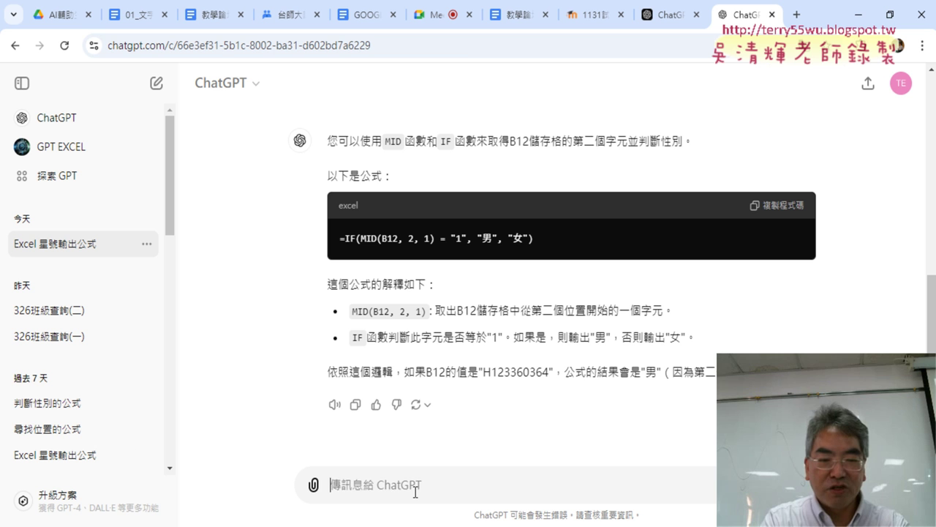
pyautogui.write('請')
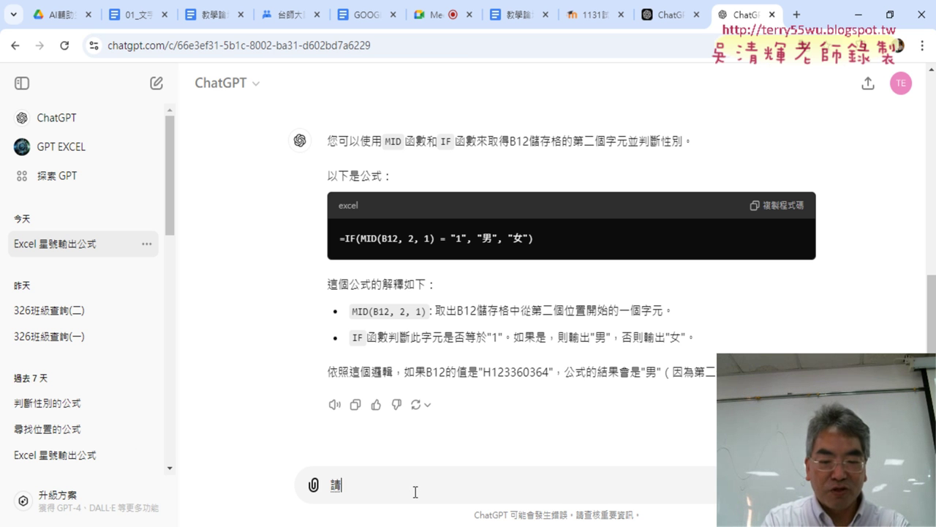
pyautogui.write('ㄅ')
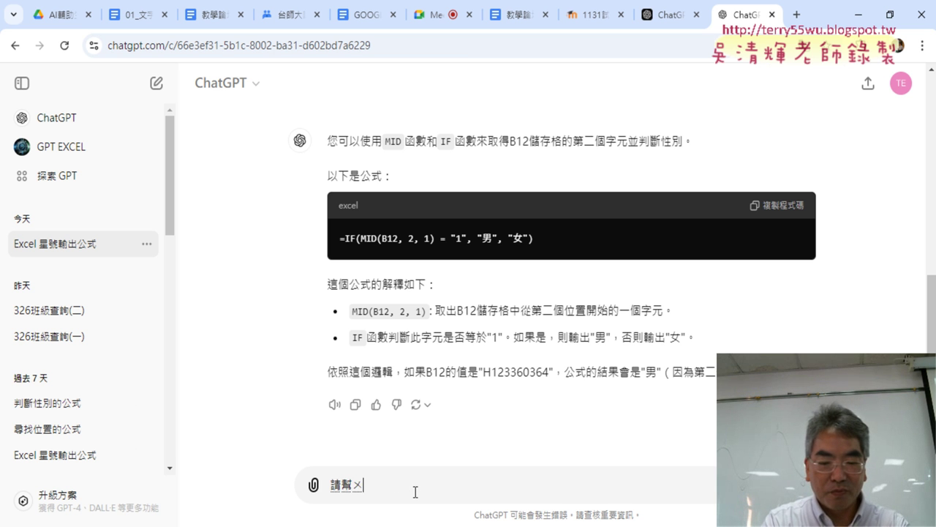
pyautogui.write('我ㄓㄠ')
pyautogui.write('出')
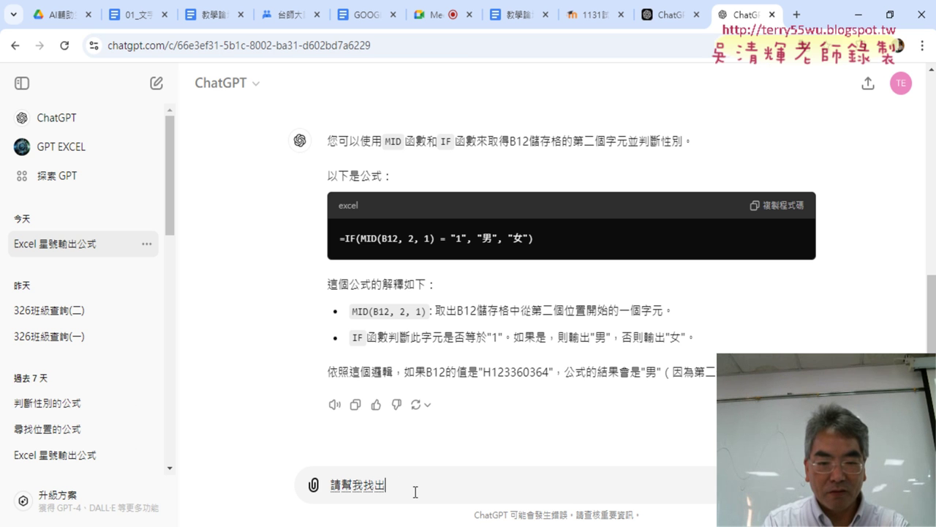
pyautogui.write('公視')
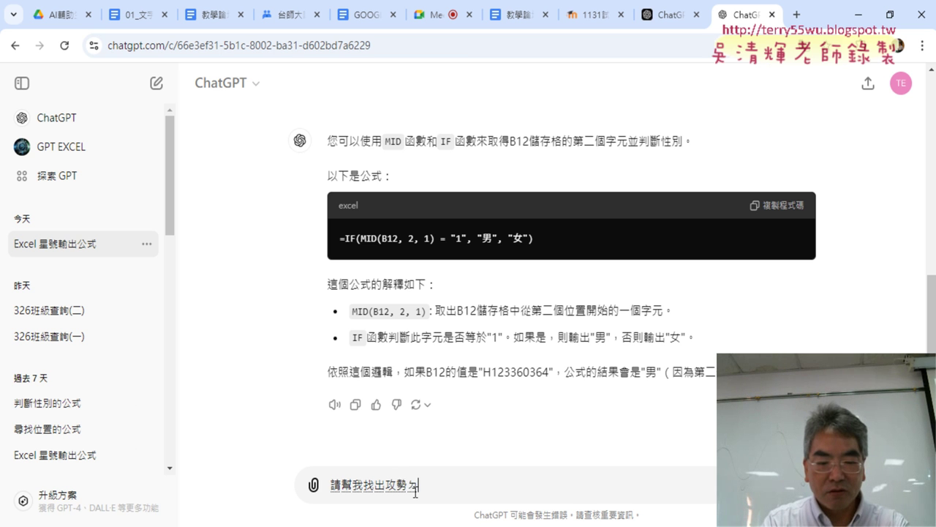
pyautogui.write('的錯誤')
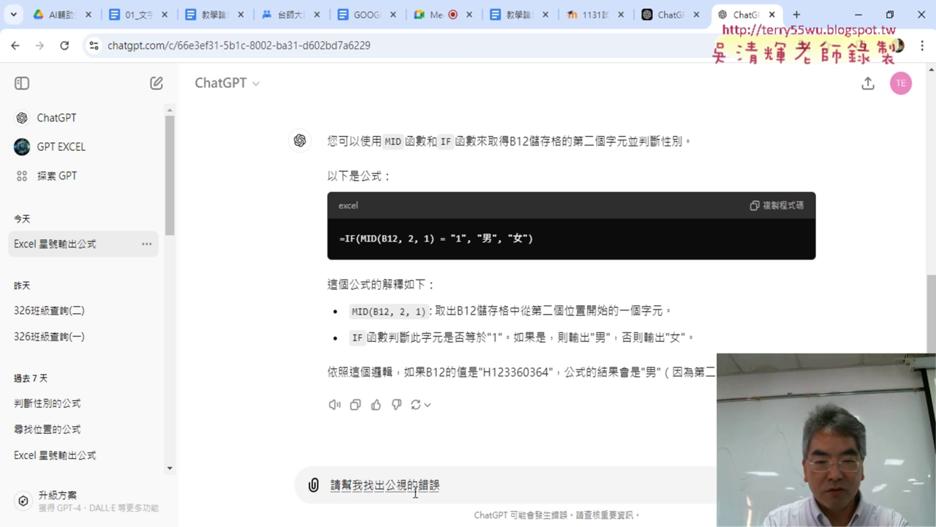
pyautogui.press('Return')
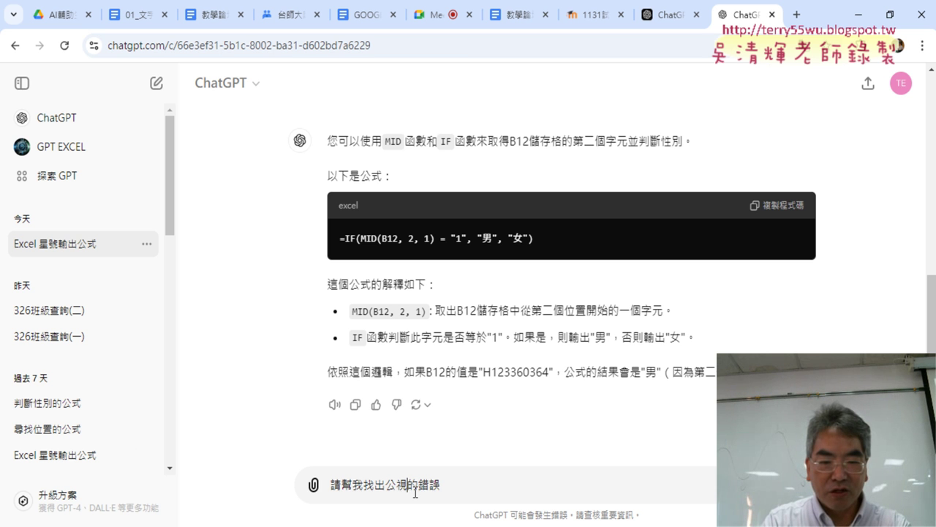
pyautogui.press('BackSpace')
pyautogui.write('ㄕ')
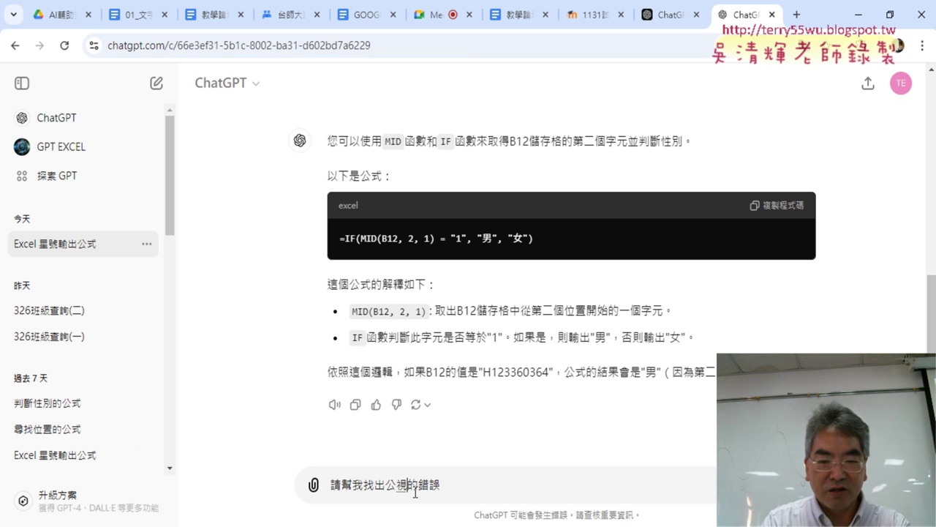
pyautogui.press('Down')
pyautogui.press('Down')
pyautogui.press('Down')
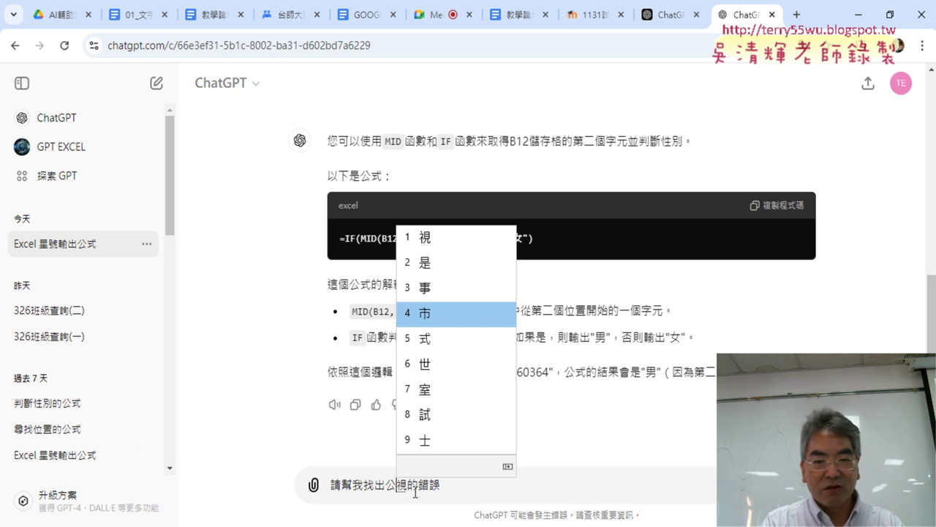
pyautogui.press('Down')
pyautogui.press('Return')
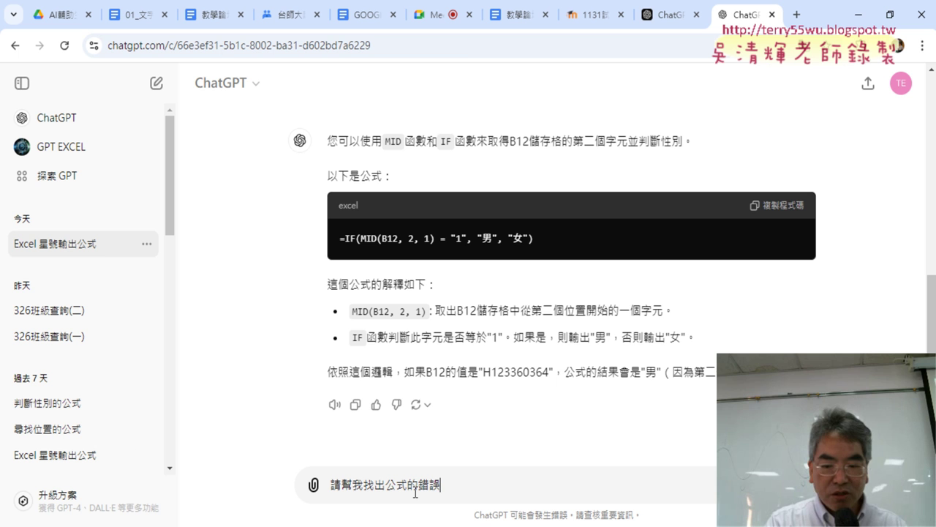
pyautogui.hotkey('ctrl', 'v')
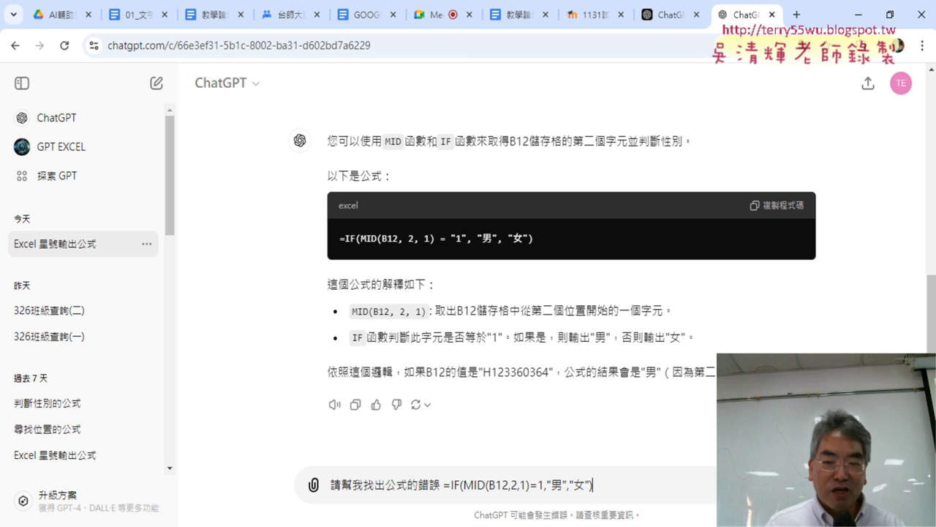
pyautogui.press('Return')
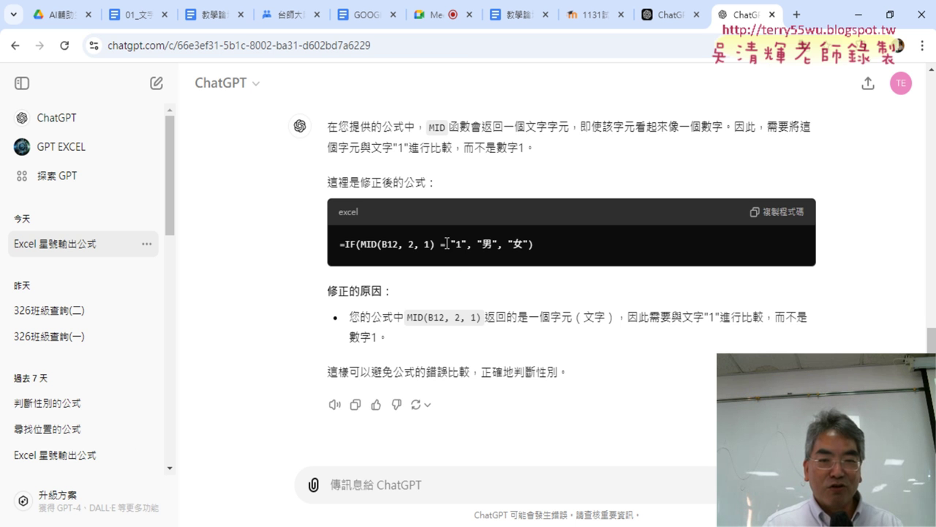
# Highlight the quoted "1" in ChatGPT's corrected formula and the original question, then return to Excel
pyautogui.moveTo(446, 244); pyautogui.dragTo(466, 244)
pyautogui.scroll(2, 860, 238)
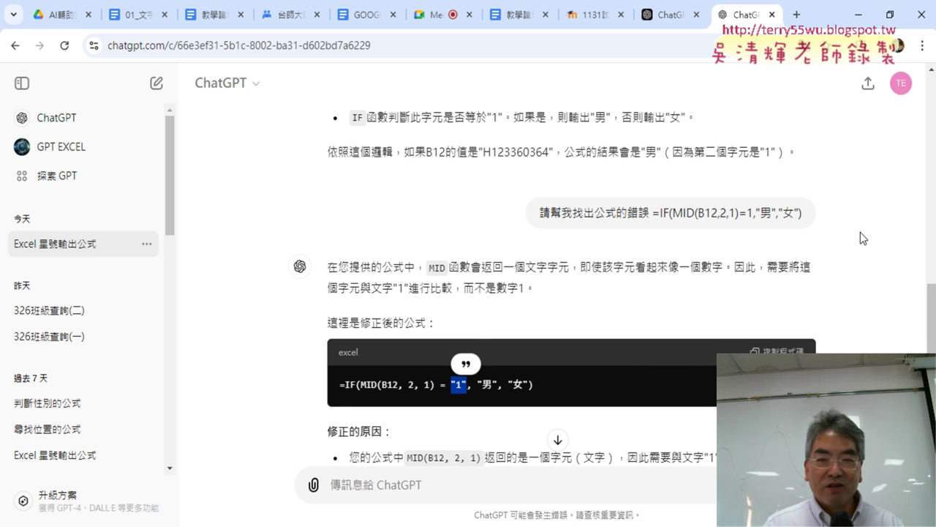
pyautogui.moveTo(745, 217); pyautogui.dragTo(753, 217)
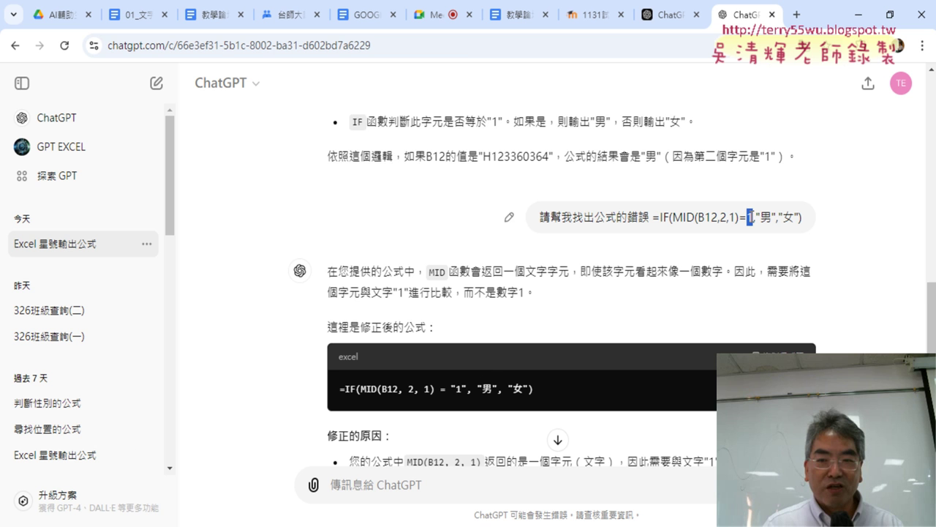
pyautogui.scroll(-1, 838, 286)
pyautogui.moveTo(451, 316); pyautogui.dragTo(468, 314)
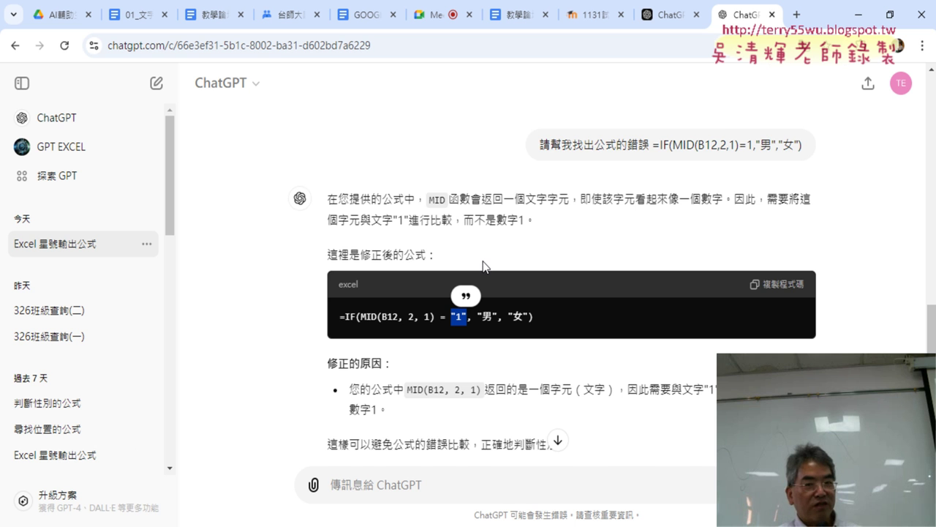
pyautogui.scroll(3, 484, 266)
pyautogui.scroll(3, 489, 267)
pyautogui.scroll(3, 494, 270)
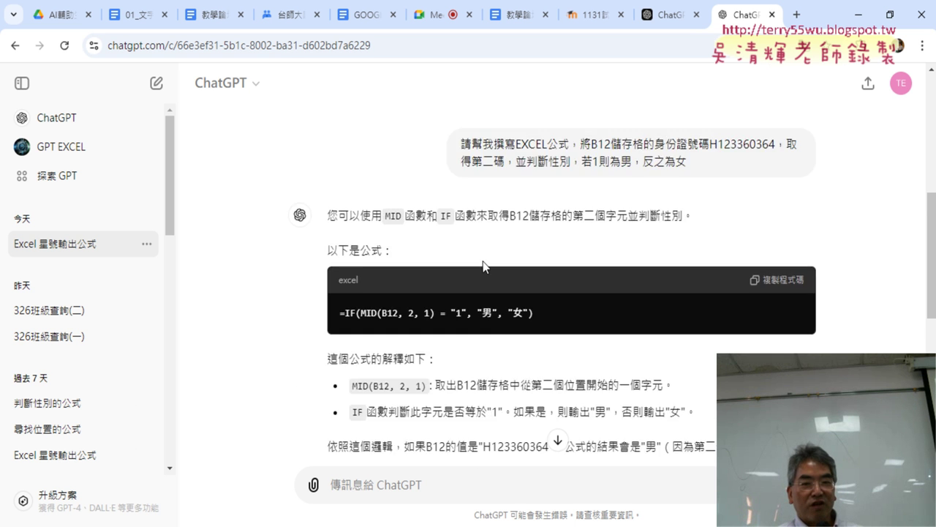
pyautogui.scroll(3, 500, 273)
pyautogui.moveTo(460, 287); pyautogui.dragTo(692, 307)
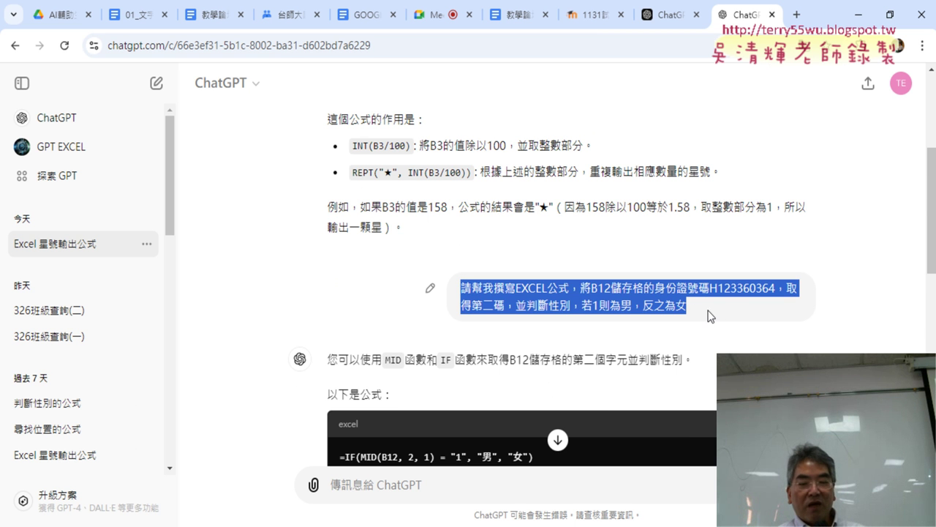
pyautogui.hotkey('alt', 'Tab')
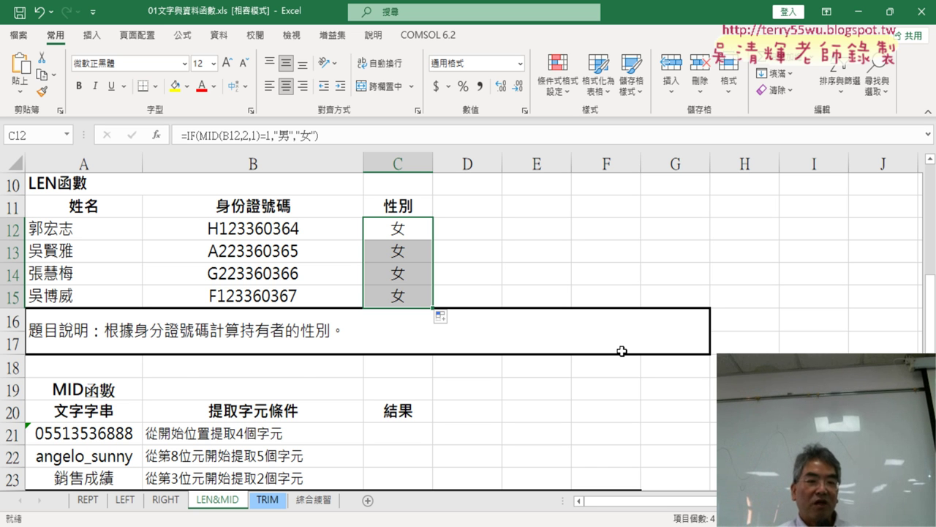
# Select C21 and start a MID function from the 文字 (Text) function category
pyautogui.scroll(-2, 622, 351)
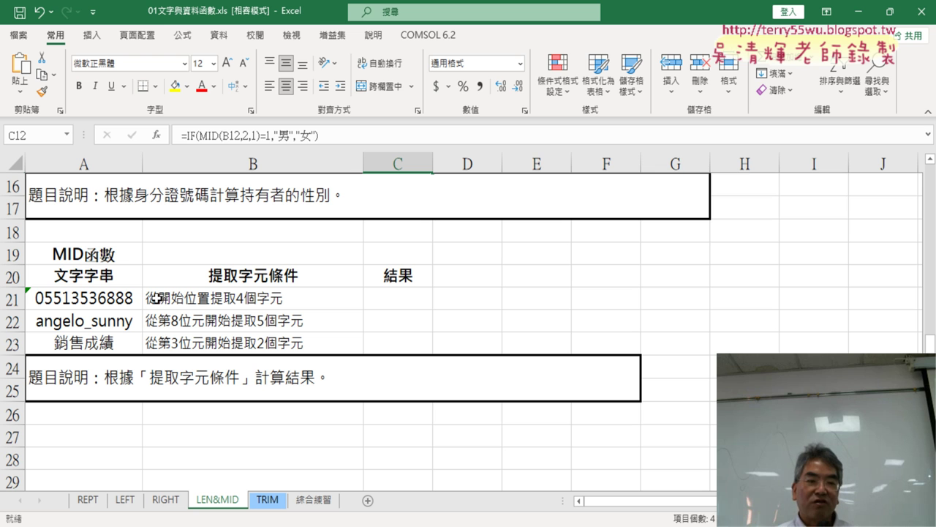
pyautogui.click(400, 297)
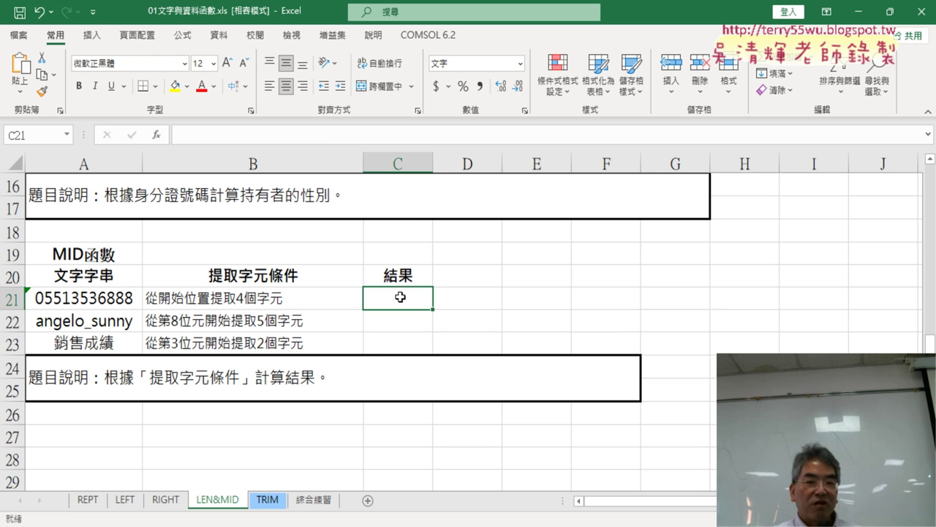
pyautogui.click(157, 135)
pyautogui.click(736, 192)
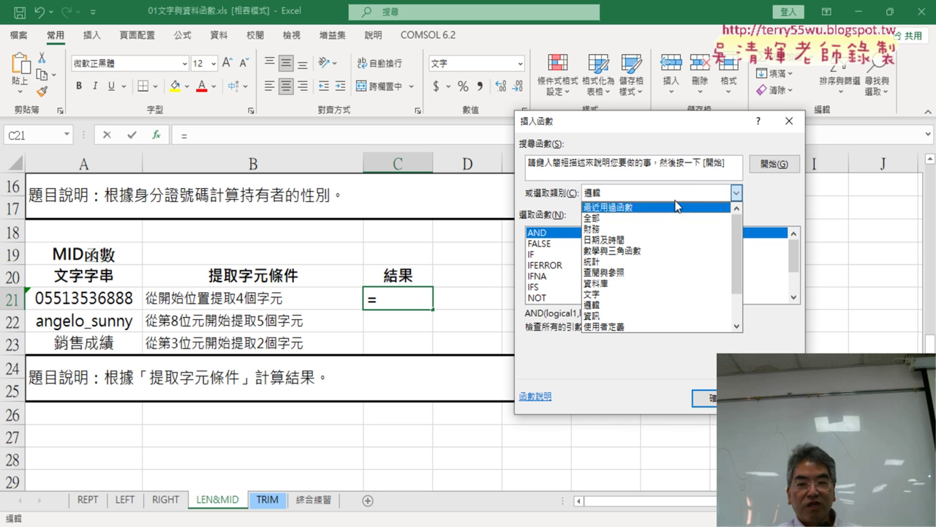
pyautogui.click(649, 300)
pyautogui.click(794, 297)
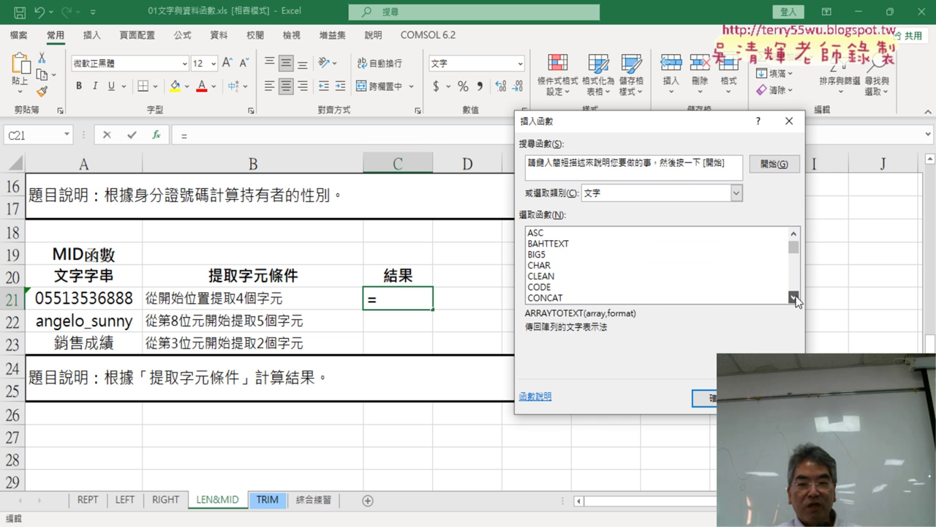
pyautogui.click(794, 297)
pyautogui.click(793, 297)
pyautogui.click(793, 297)
pyautogui.click(794, 297)
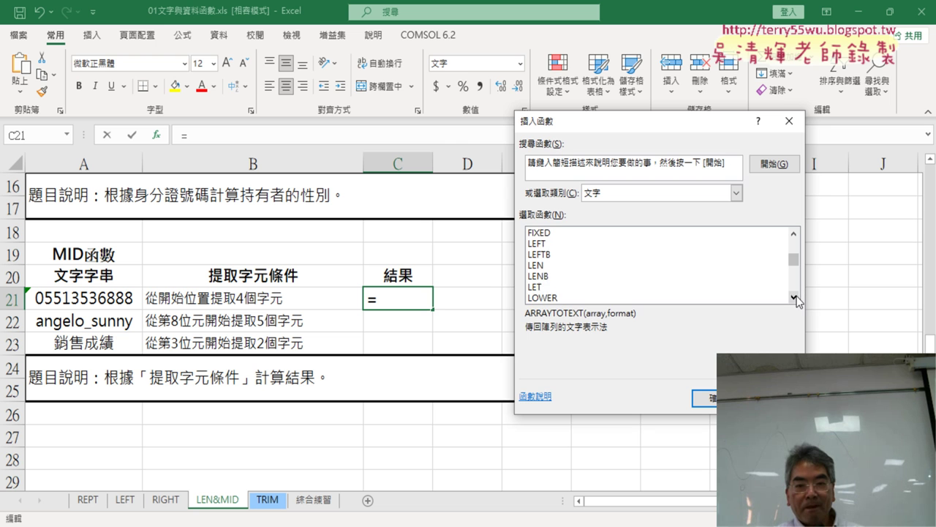
pyautogui.click(794, 297)
pyautogui.click(580, 297)
pyautogui.doubleClick(580, 297)
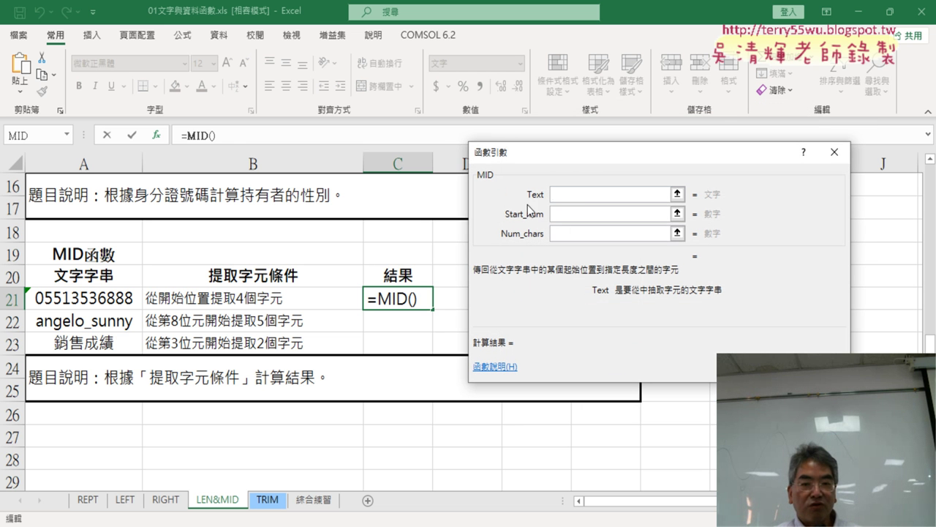
# Set MID's arguments to Text A21, Start_num 1, Num_chars 4 and confirm
pyautogui.click(286, 302)
pyautogui.click(583, 210)
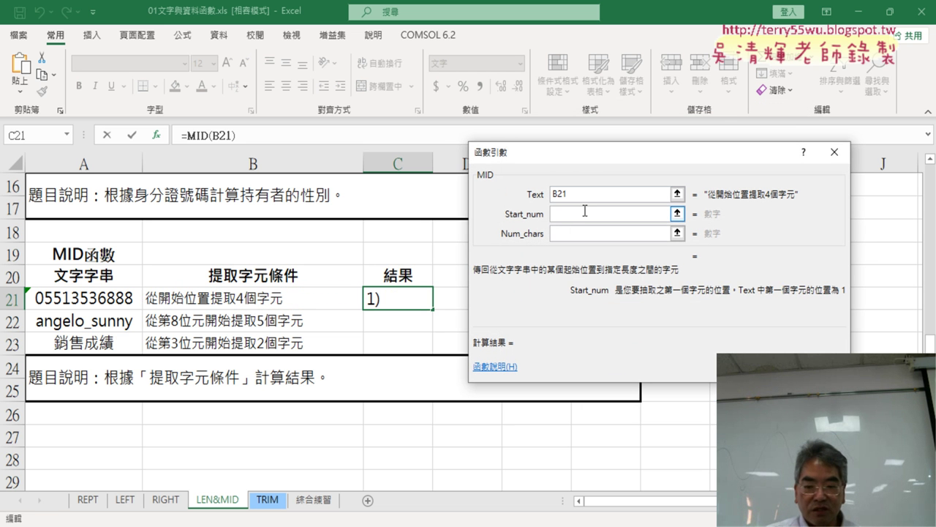
pyautogui.write('1')
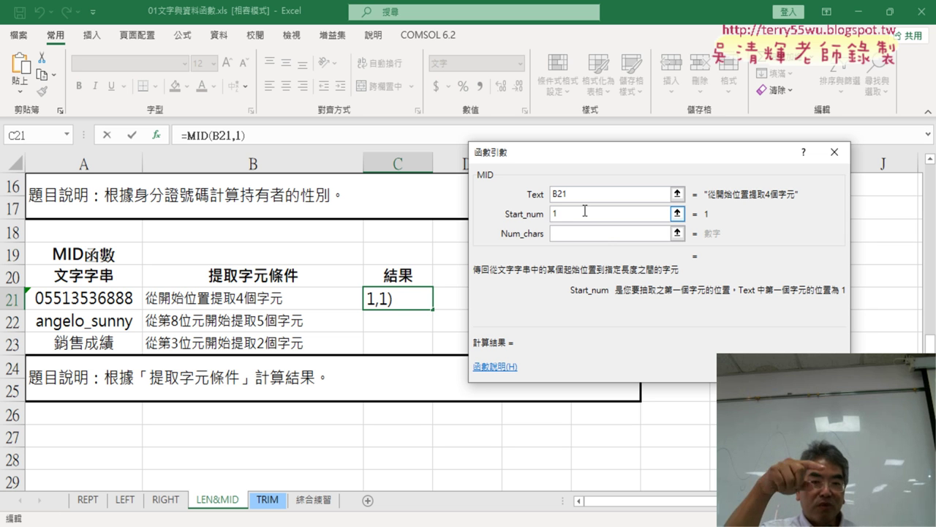
pyautogui.click(596, 232)
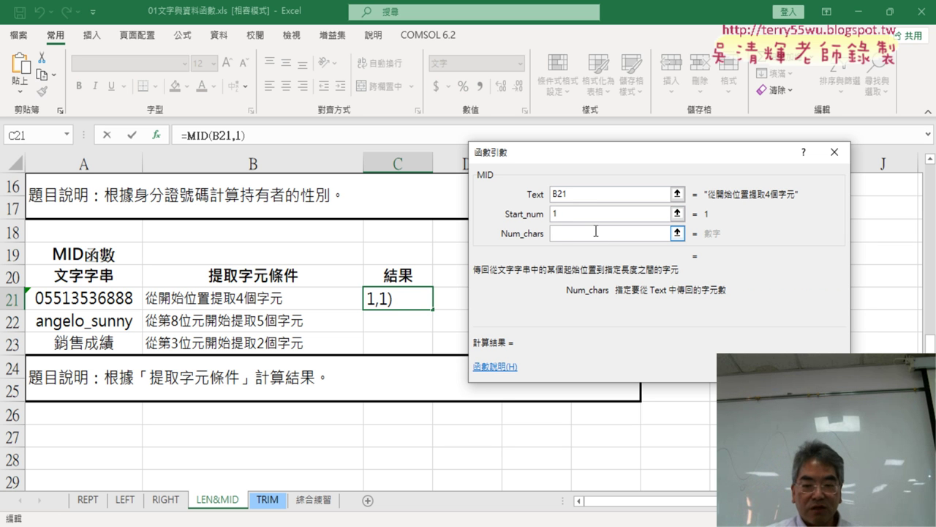
pyautogui.write('4')
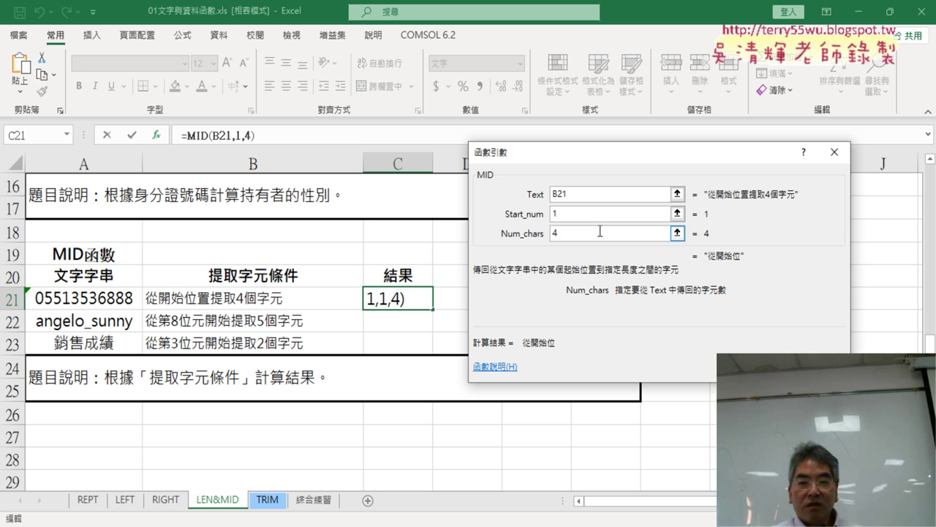
pyautogui.moveTo(601, 192); pyautogui.dragTo(520, 192)
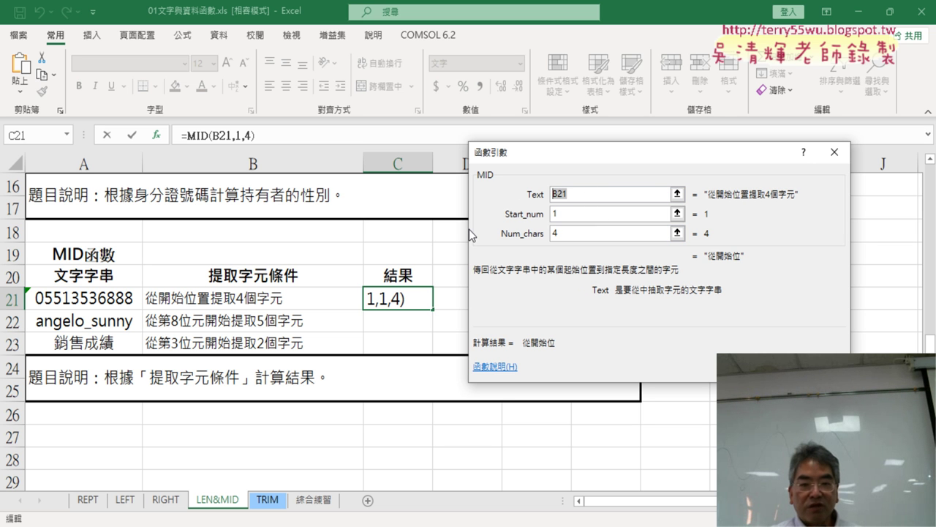
pyautogui.press('BackSpace')
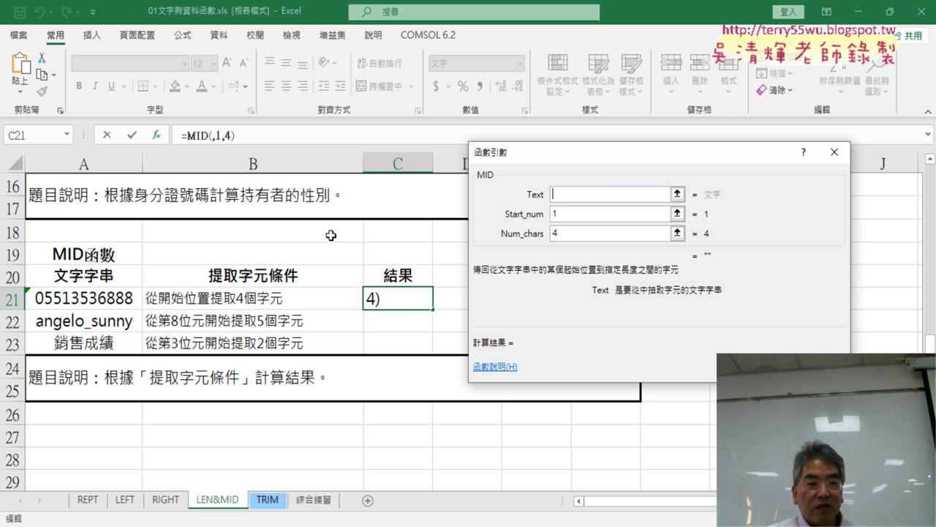
pyautogui.click(94, 302)
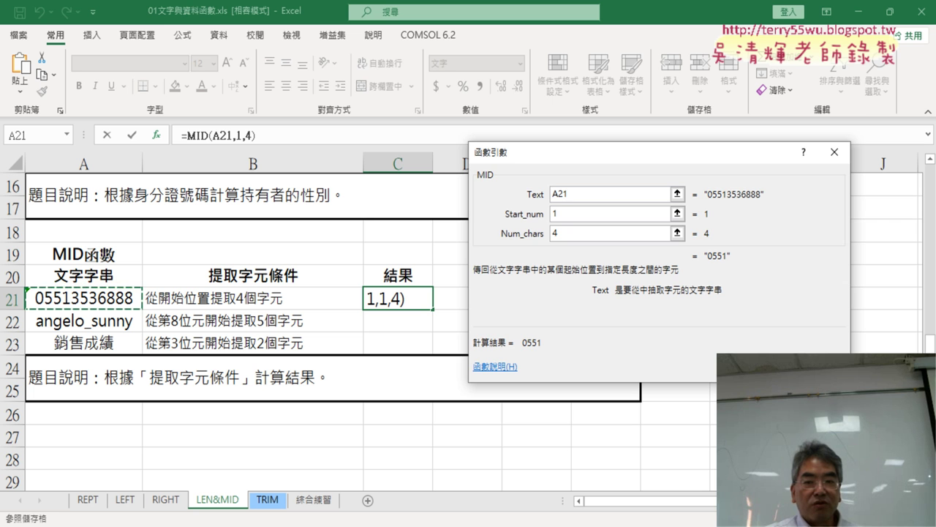
pyautogui.press('Return')
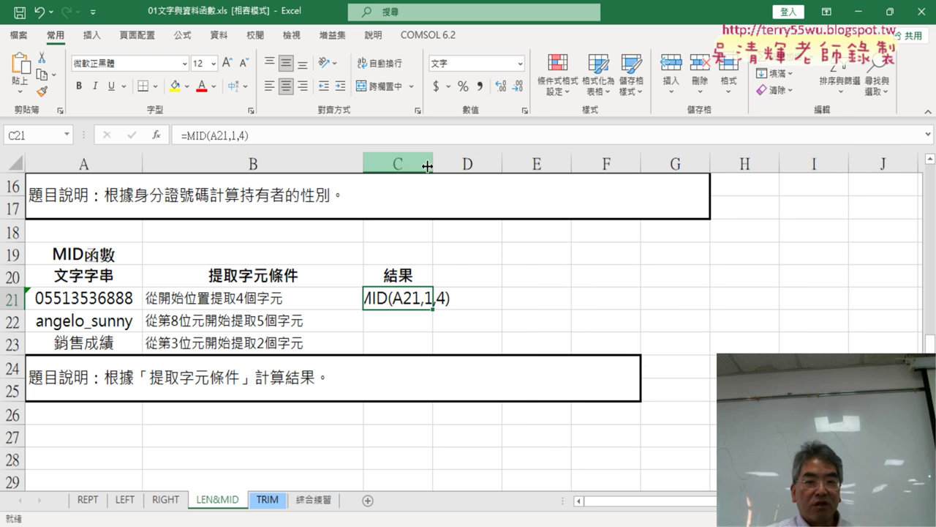
# Widen column C, format C21 as General, and re-commit =MID(A21,1,4) so it shows 0551
pyautogui.moveTo(433, 163); pyautogui.dragTo(524, 171)
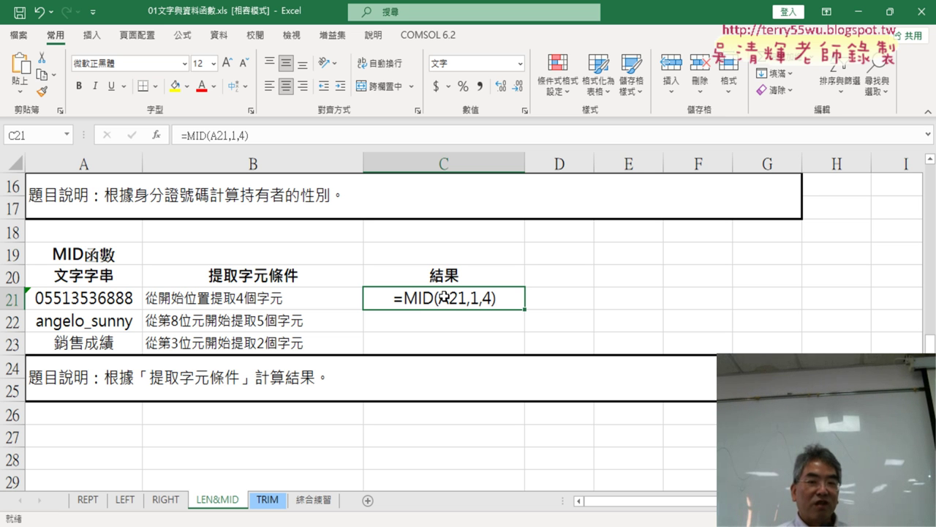
pyautogui.rightClick(460, 300)
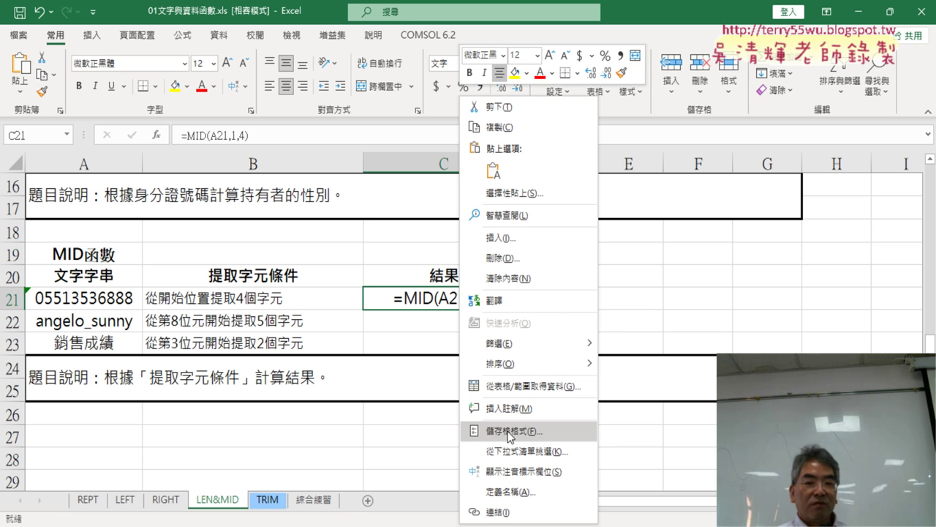
pyautogui.click(512, 436)
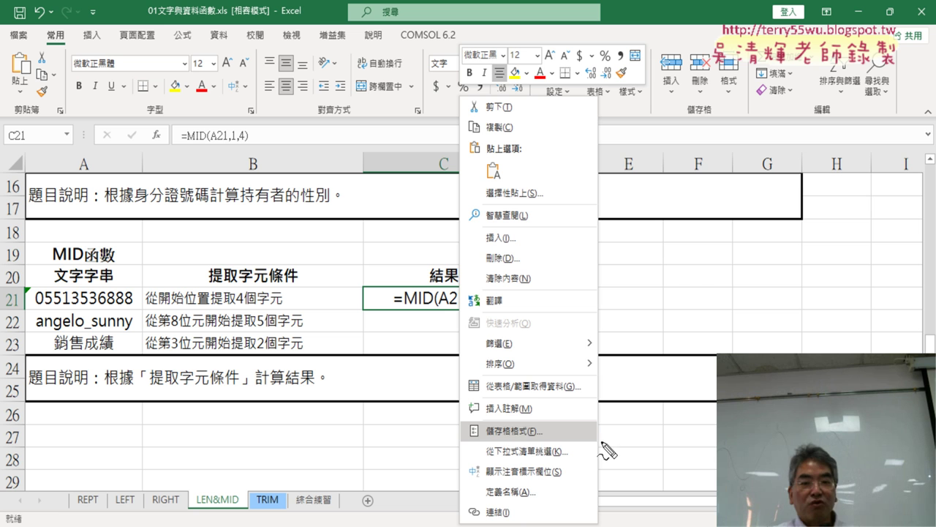
pyautogui.moveTo(557, 440); pyautogui.dragTo(544, 430)
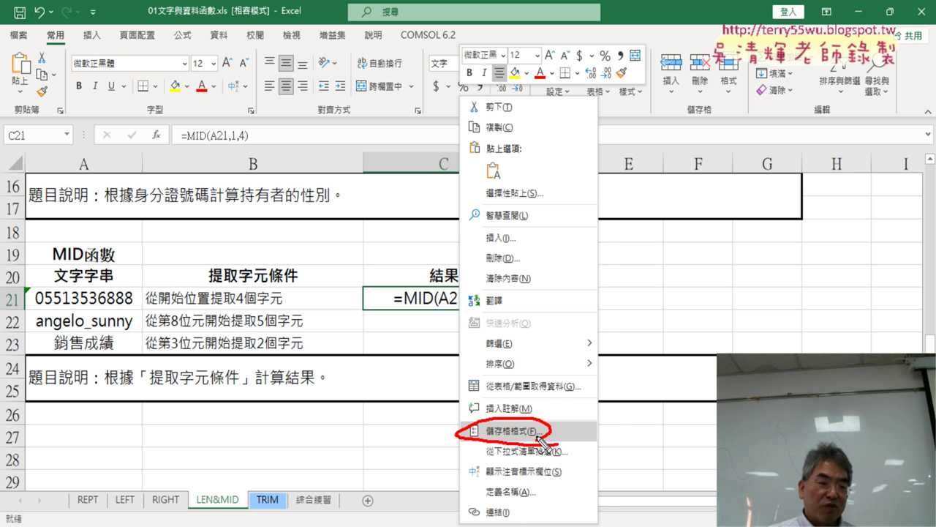
pyautogui.press('Escape')
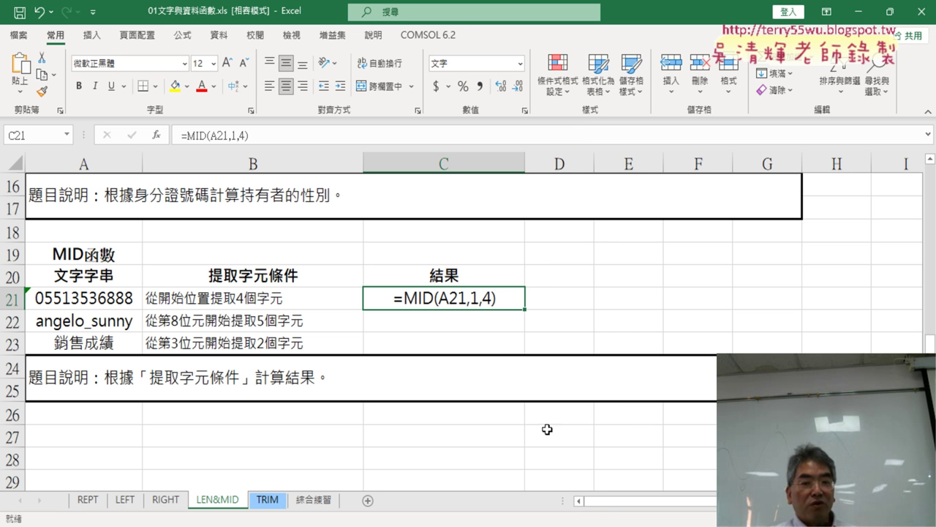
pyautogui.rightClick(483, 309)
pyautogui.click(550, 432)
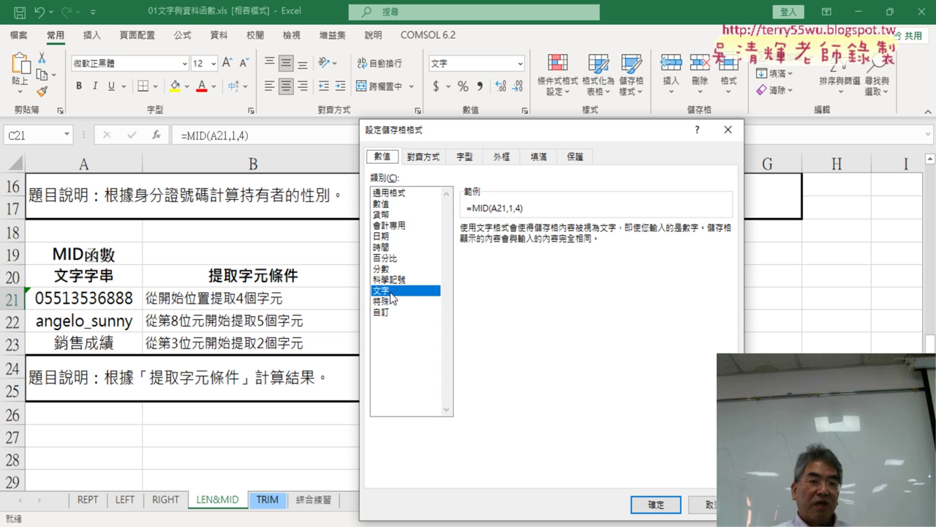
pyautogui.moveTo(515, 142); pyautogui.dragTo(696, 133)
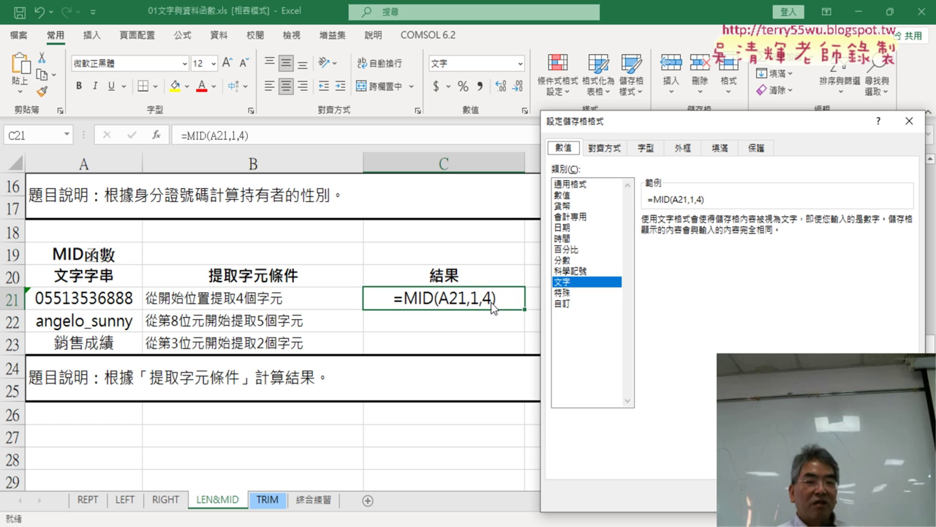
pyautogui.click(577, 187)
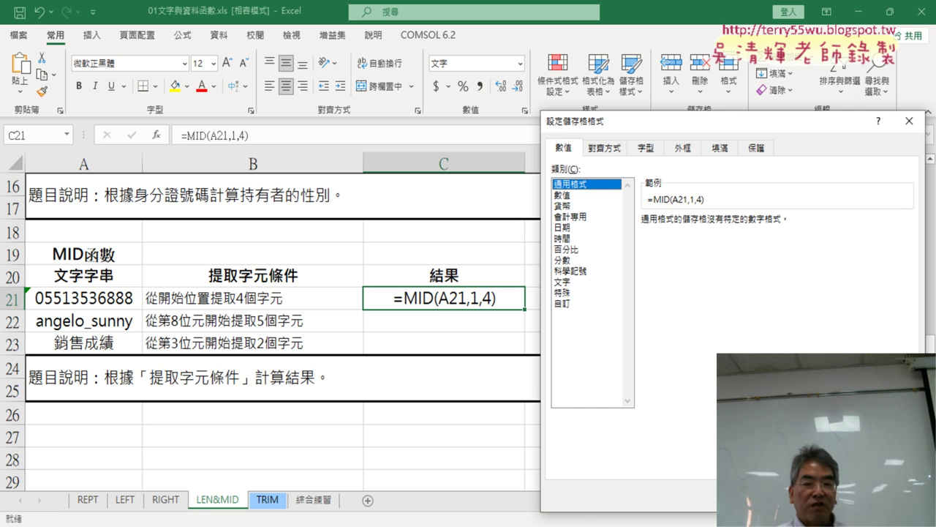
pyautogui.press('Return')
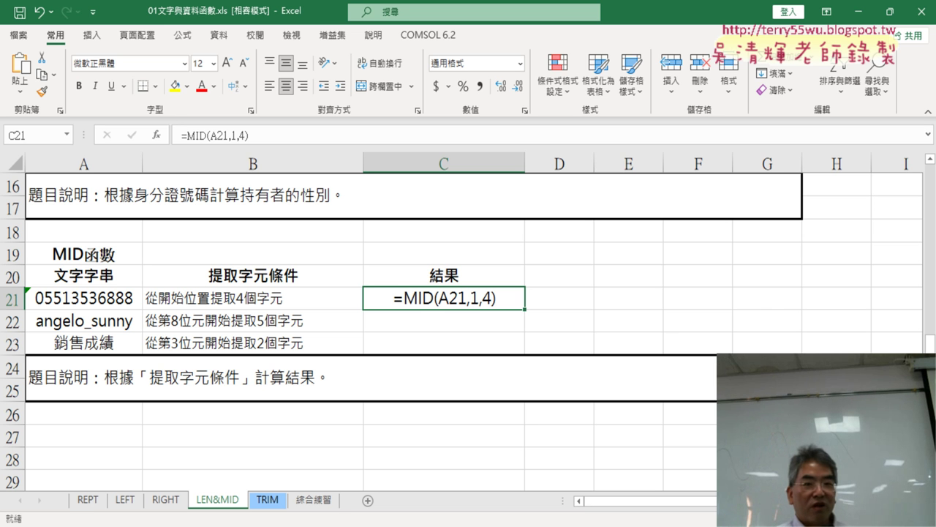
pyautogui.click(264, 136)
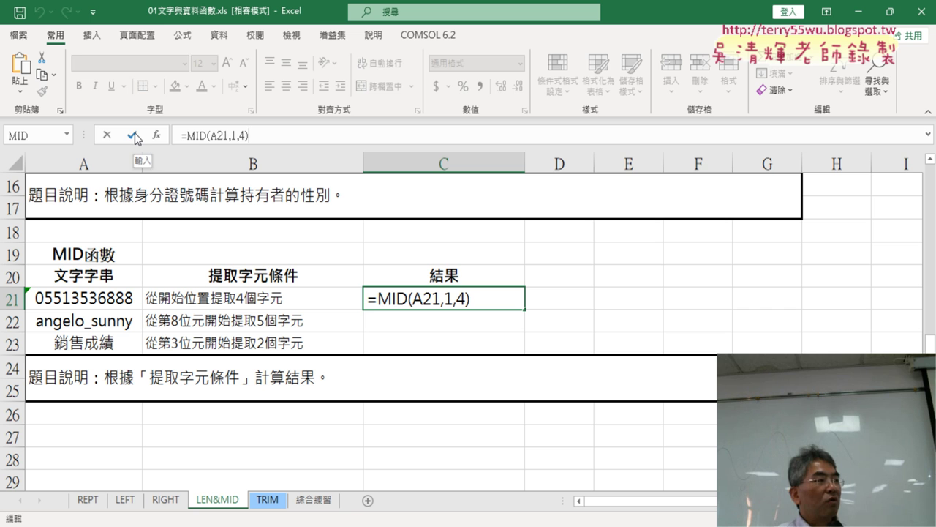
pyautogui.click(136, 136)
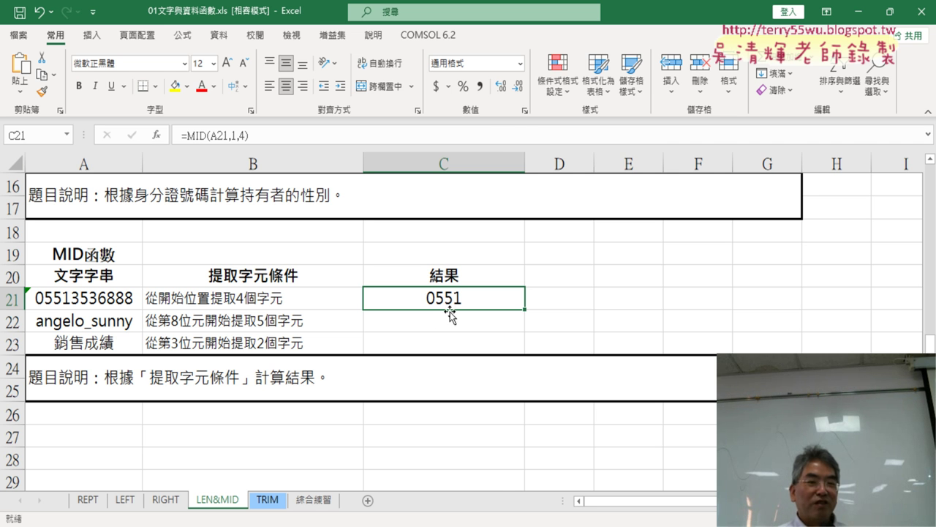
pyautogui.rightClick(474, 300)
pyautogui.click(528, 431)
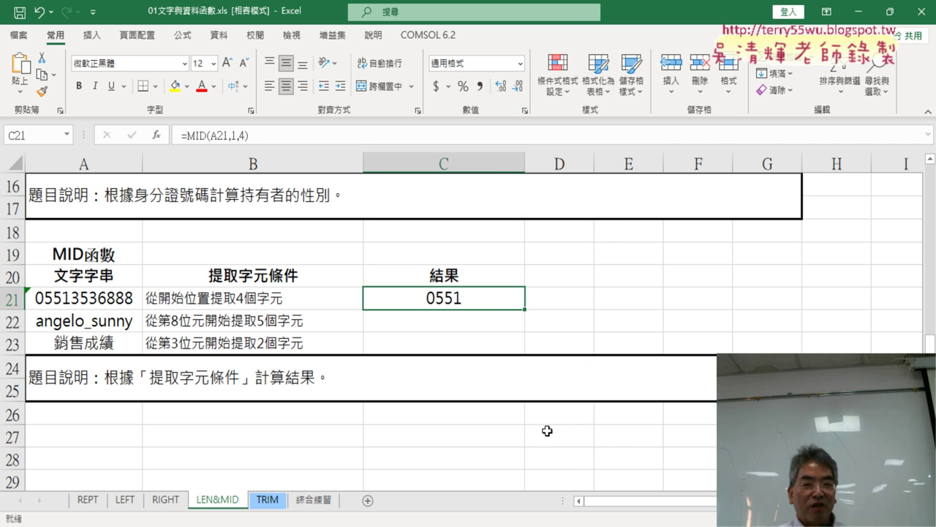
pyautogui.click(376, 291)
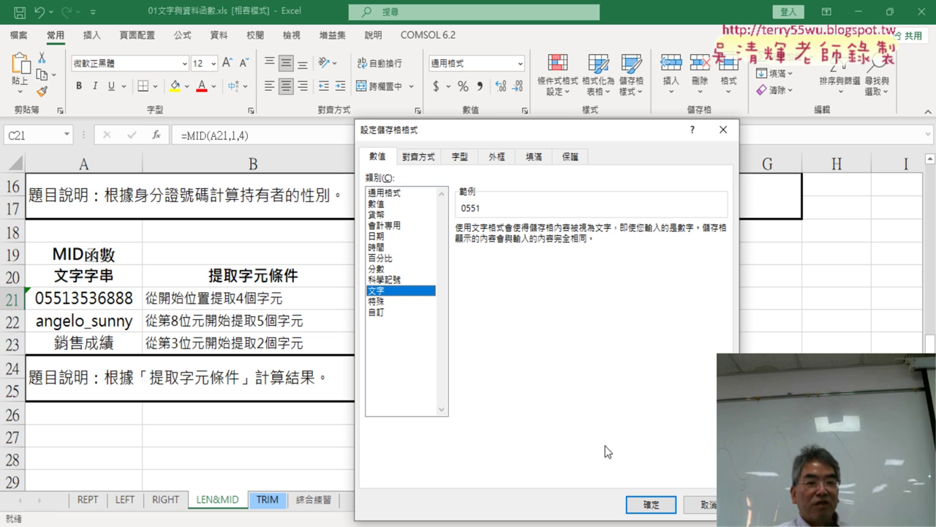
pyautogui.click(670, 516)
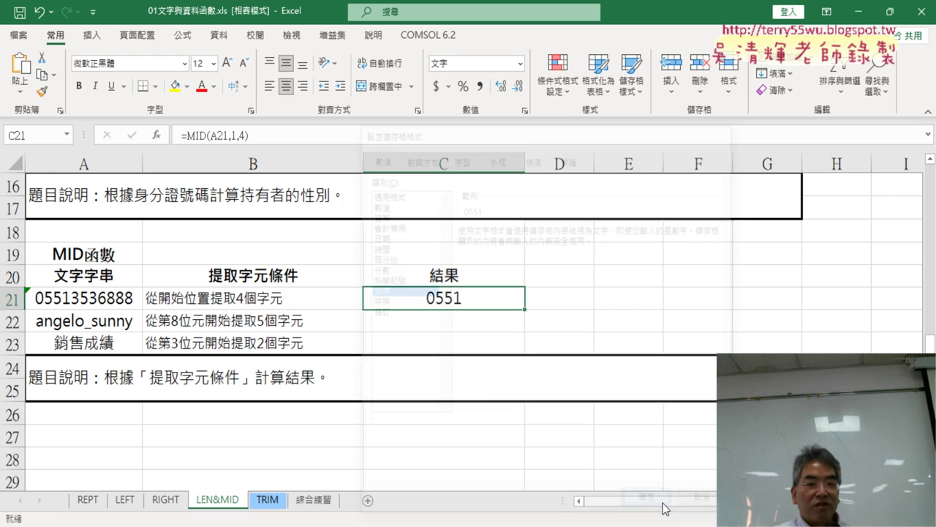
pyautogui.click(265, 137)
pyautogui.click(134, 135)
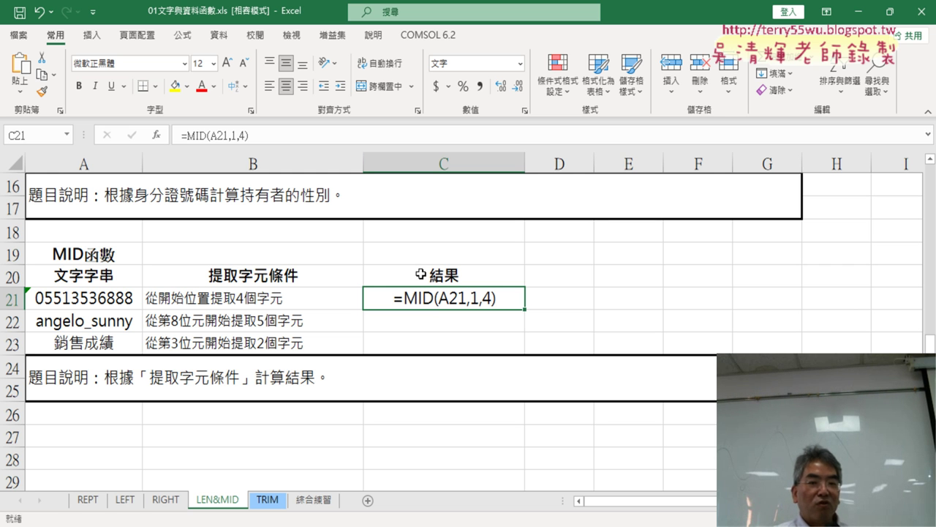
pyautogui.click(268, 136)
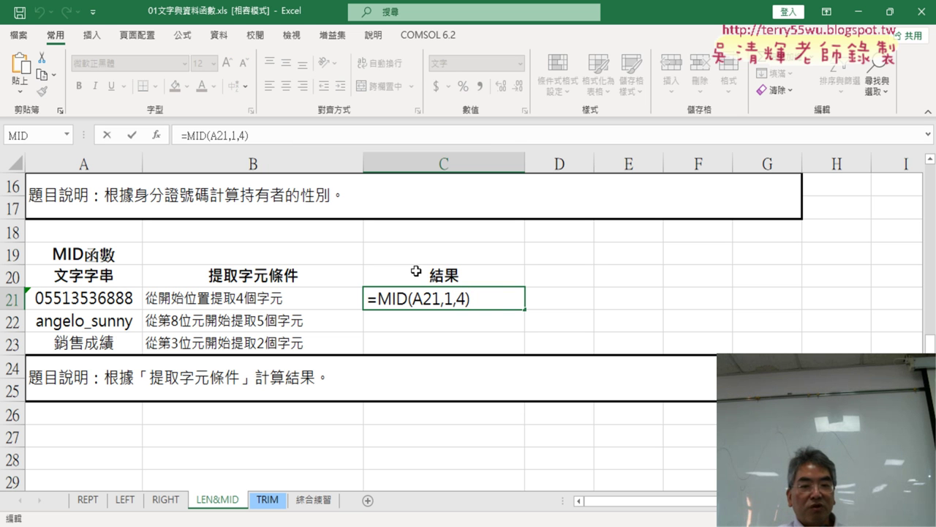
pyautogui.click(109, 136)
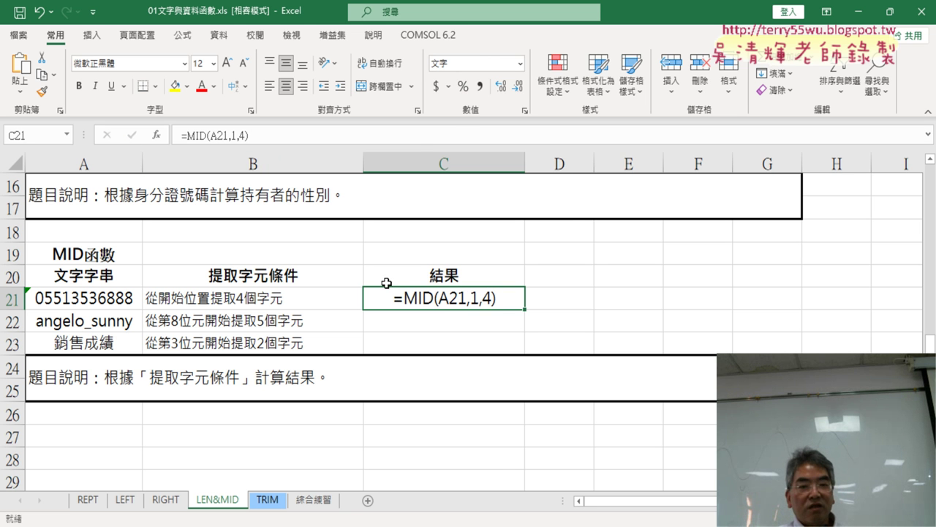
pyautogui.rightClick(437, 302)
pyautogui.click(522, 431)
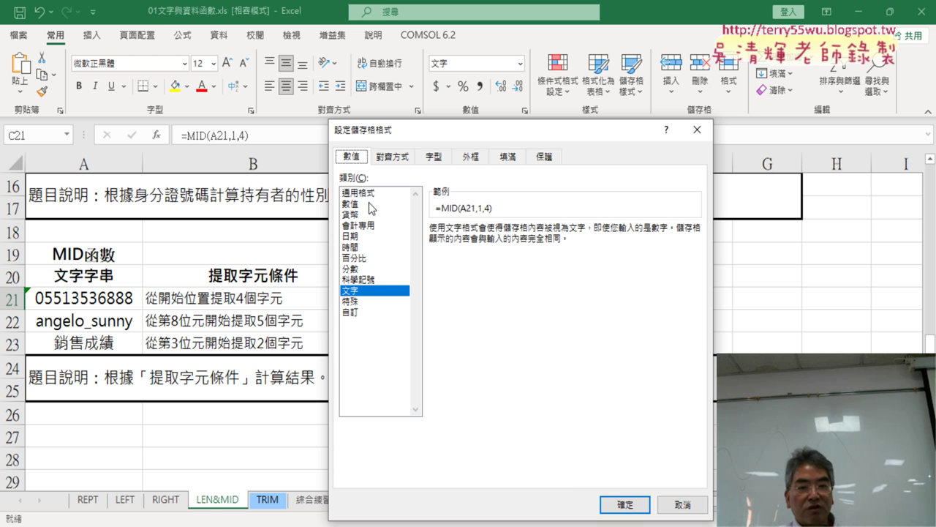
pyautogui.click(369, 193)
pyautogui.click(626, 505)
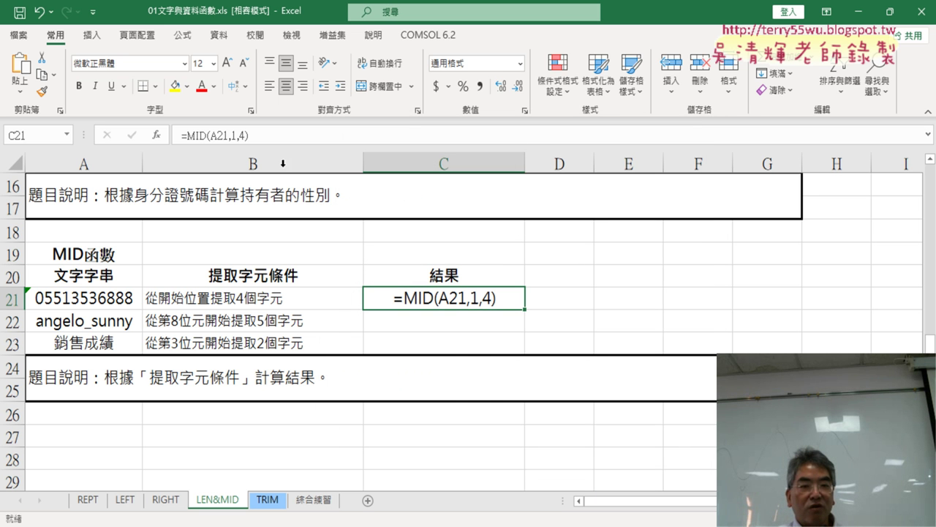
pyautogui.click(257, 136)
pyautogui.click(133, 136)
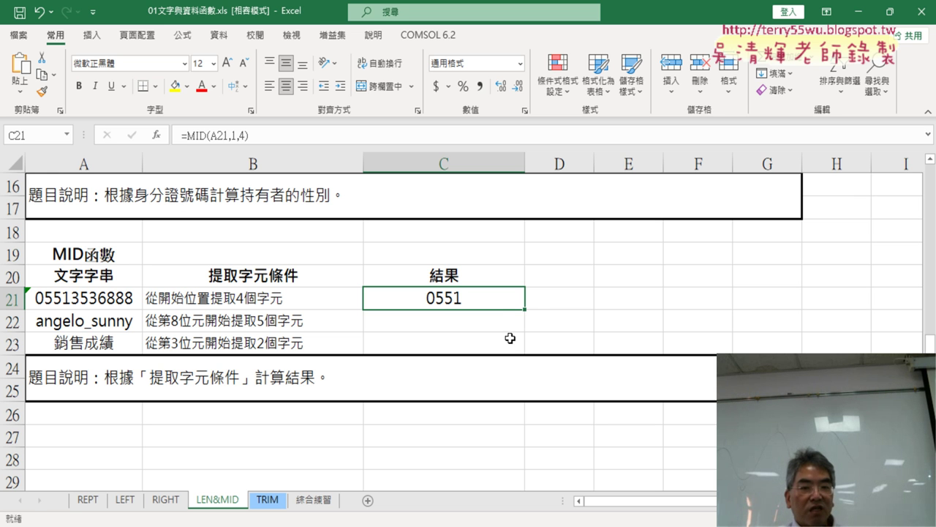
# Fill C21 down to C23 and change C22 to =MID(A22,8,5), showing sunny
pyautogui.moveTo(525, 311); pyautogui.dragTo(522, 353)
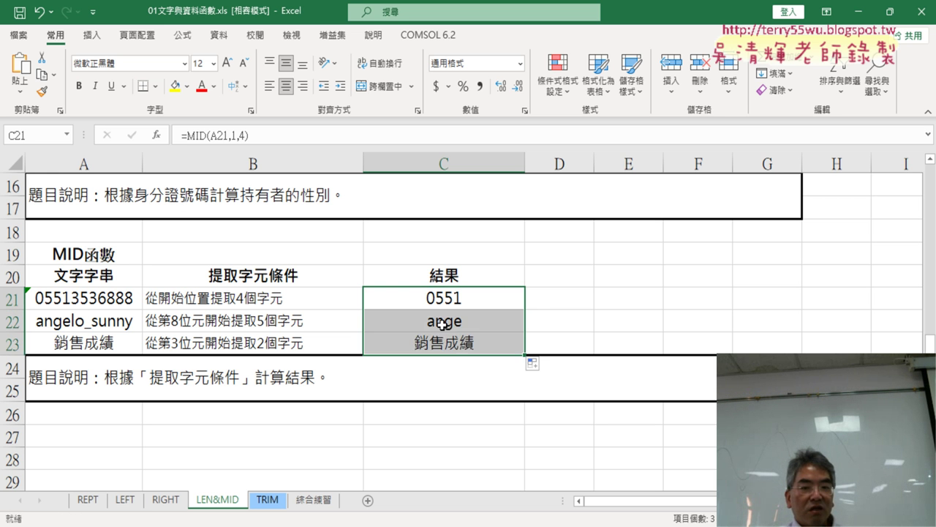
pyautogui.click(441, 326)
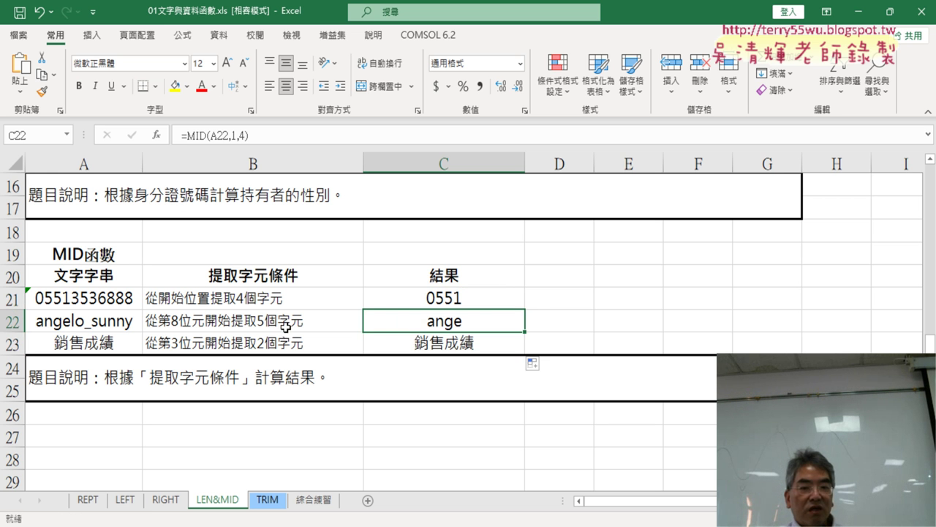
pyautogui.click(233, 135)
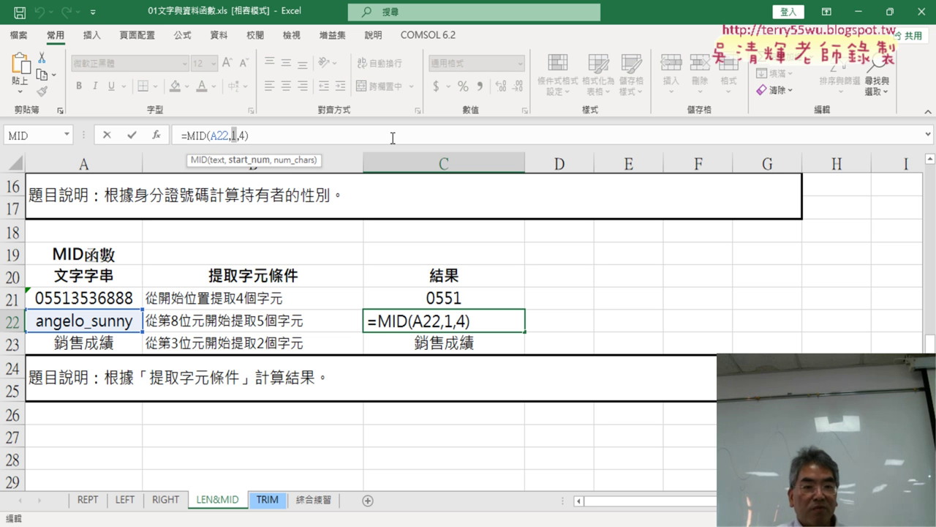
pyautogui.press('BackSpace')
pyautogui.write('8')
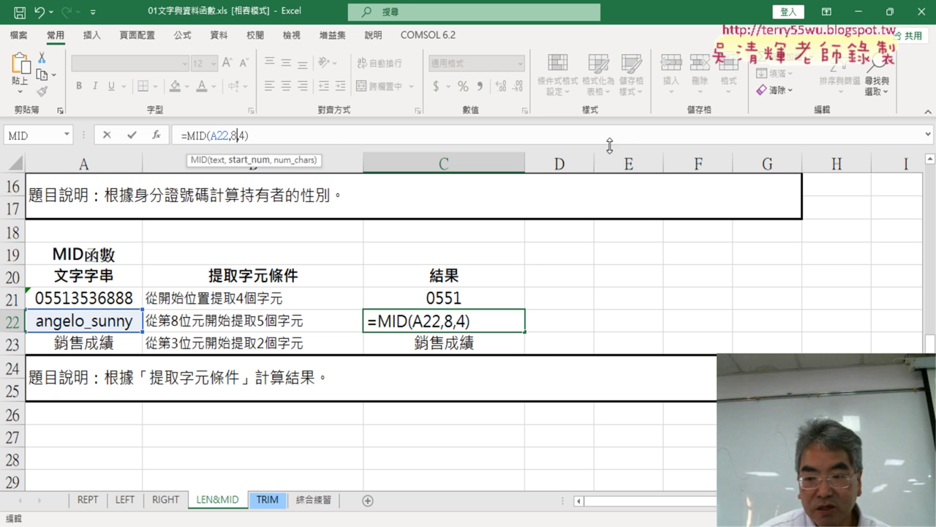
pyautogui.doubleClick(244, 135)
pyautogui.write('5')
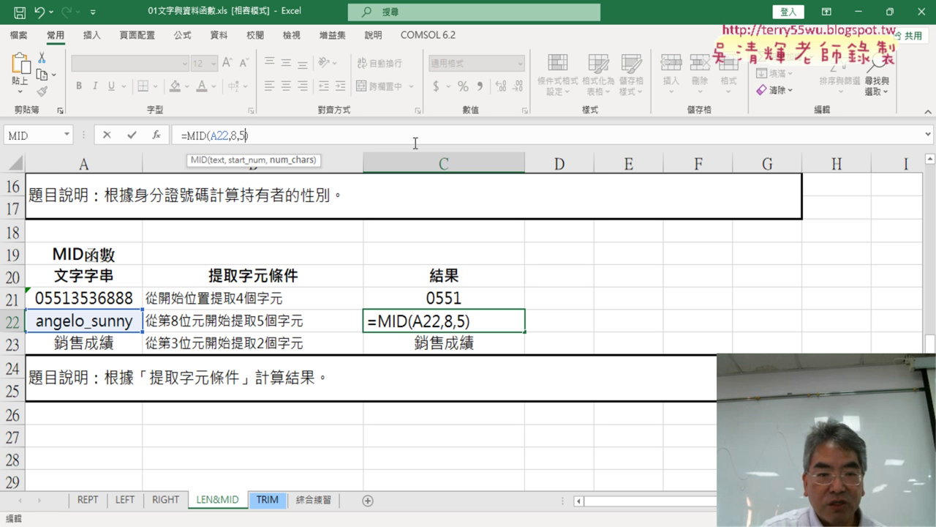
pyautogui.click(132, 135)
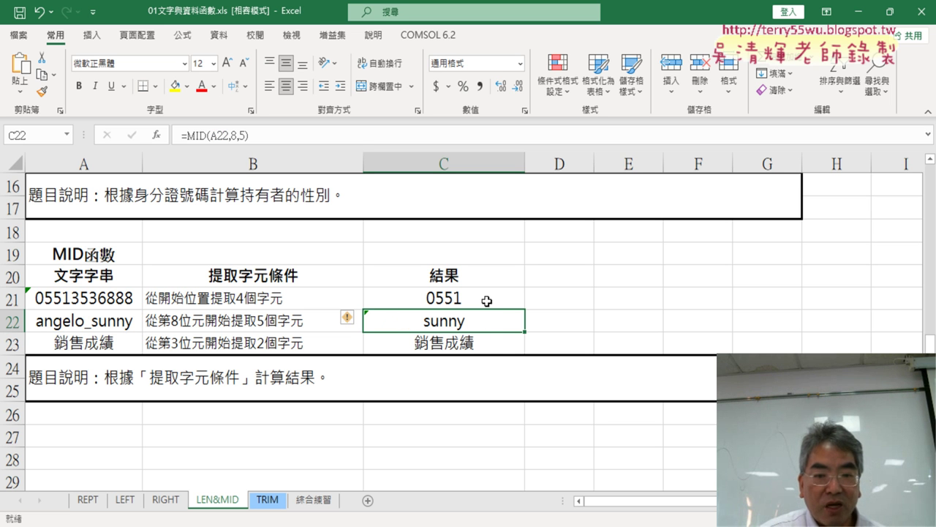
# Change C23 to =MID(A23,3,2) so it shows 成績
pyautogui.click(479, 347)
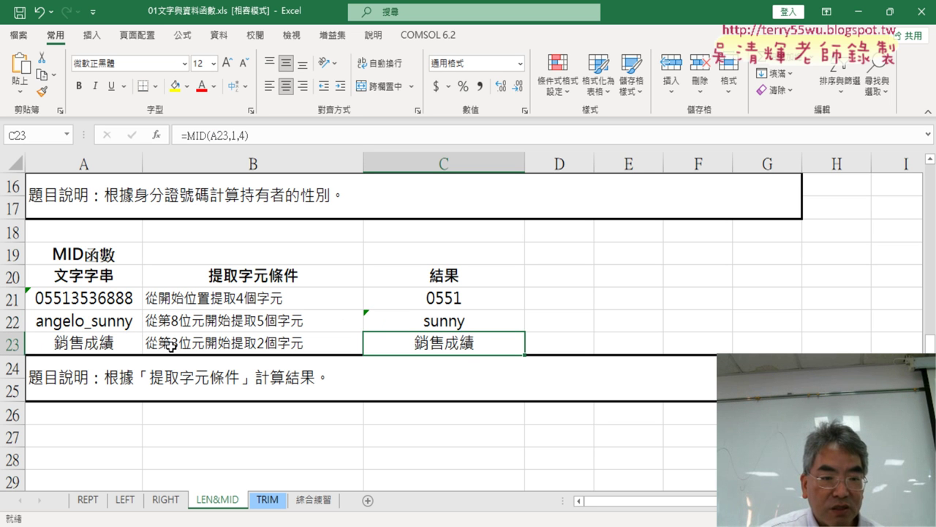
pyautogui.click(233, 135)
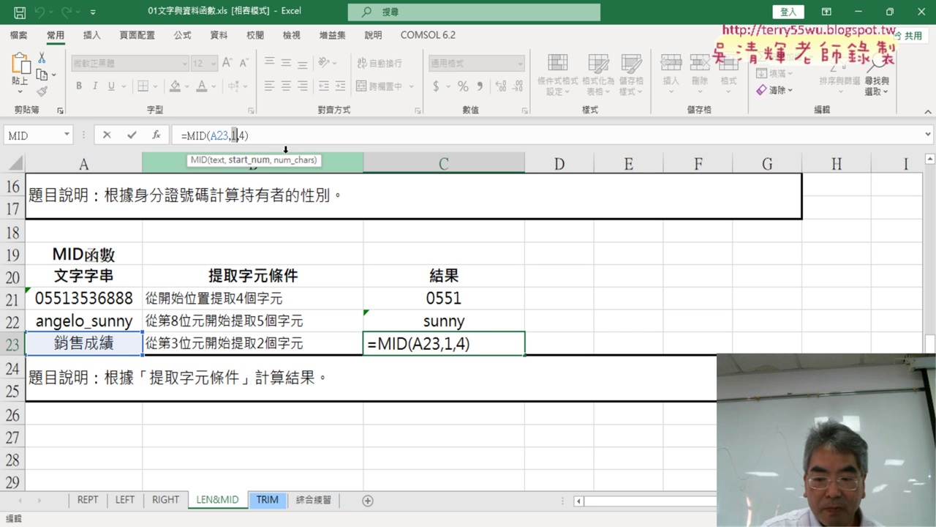
pyautogui.press('BackSpace')
pyautogui.write('3')
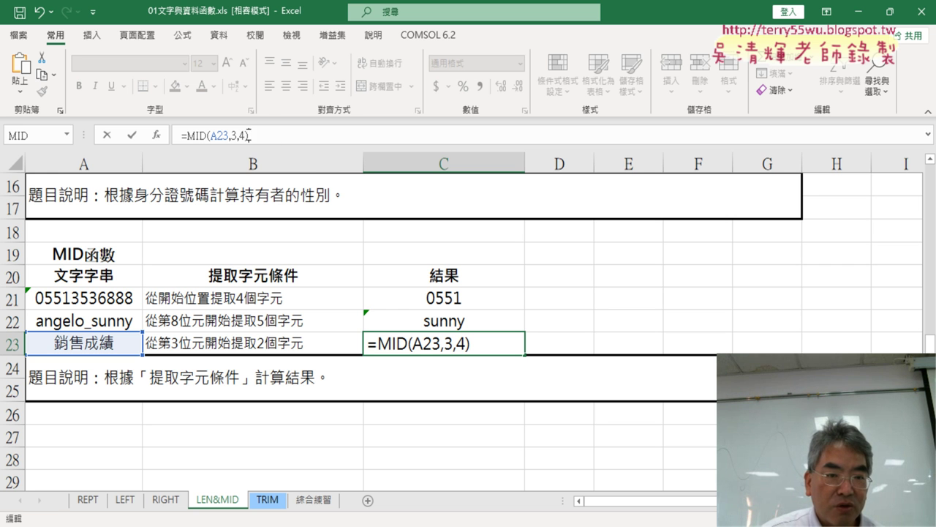
pyautogui.doubleClick(243, 136)
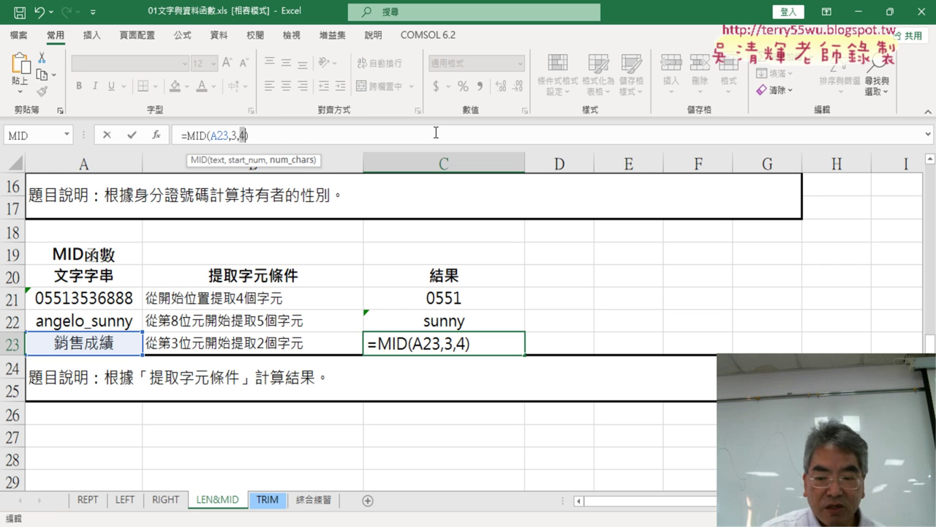
pyautogui.write('2')
pyautogui.click(132, 136)
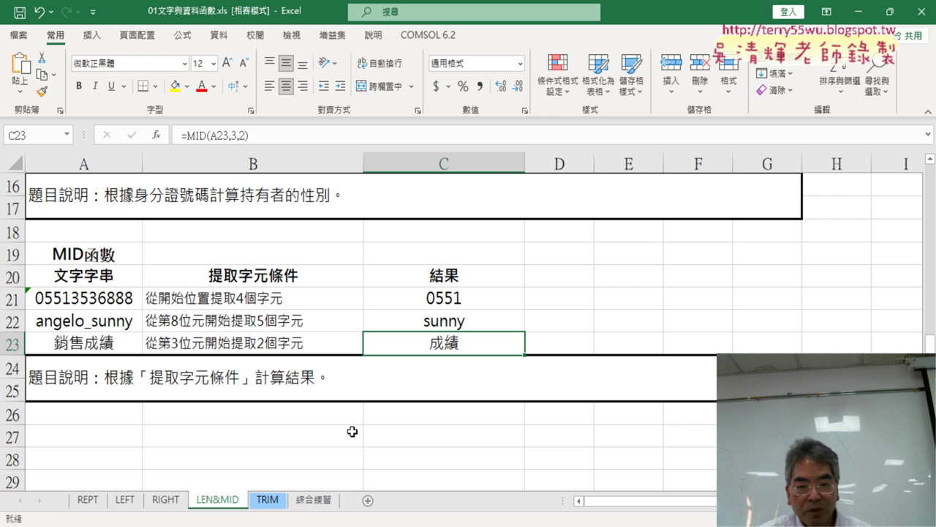
# Glance at the TRIM and 綜合練習 sheets, then return to the LEN&MID sheet
pyautogui.click(270, 504)
pyautogui.click(313, 505)
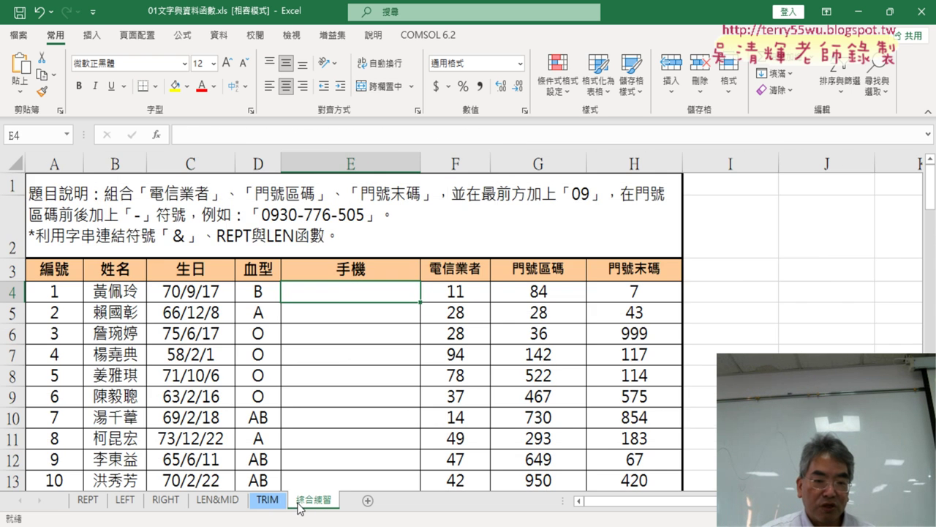
pyautogui.click(285, 505)
pyautogui.click(246, 505)
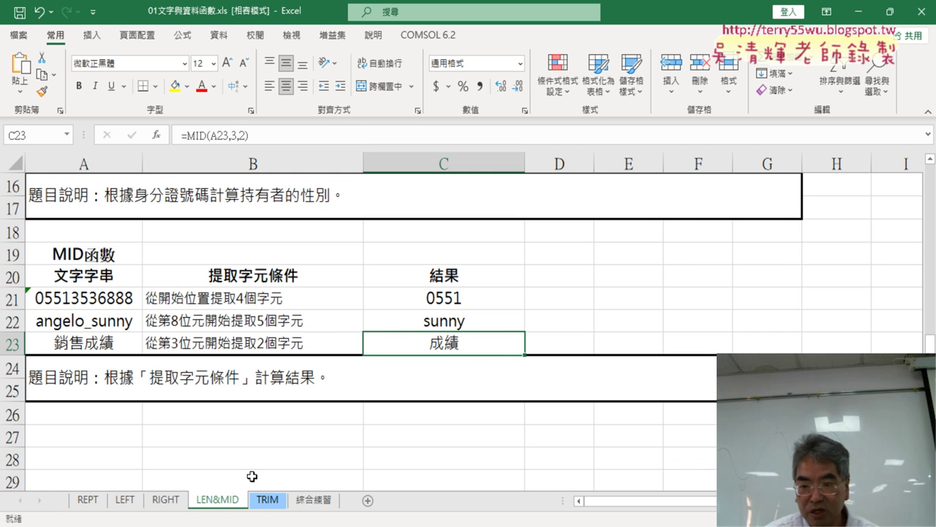